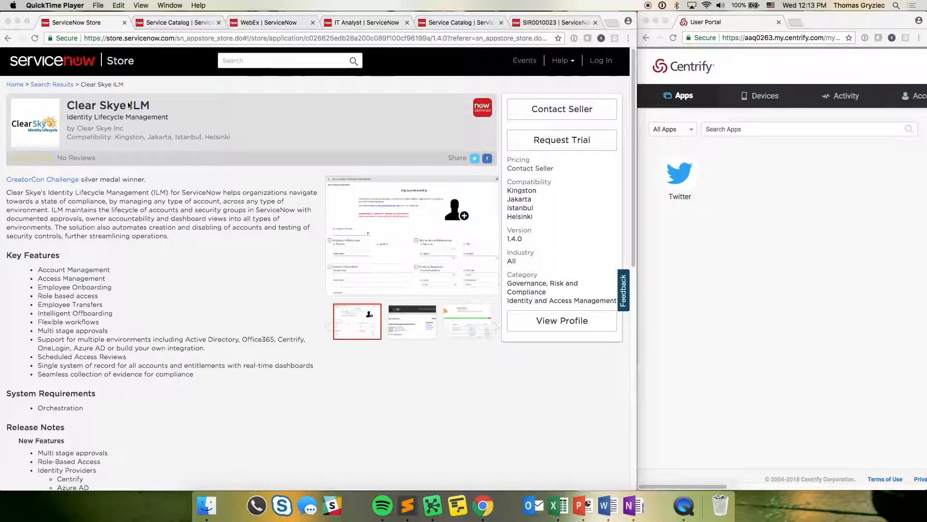
- Submit an Access Request for WebEx from the service catalog
click(169, 22)
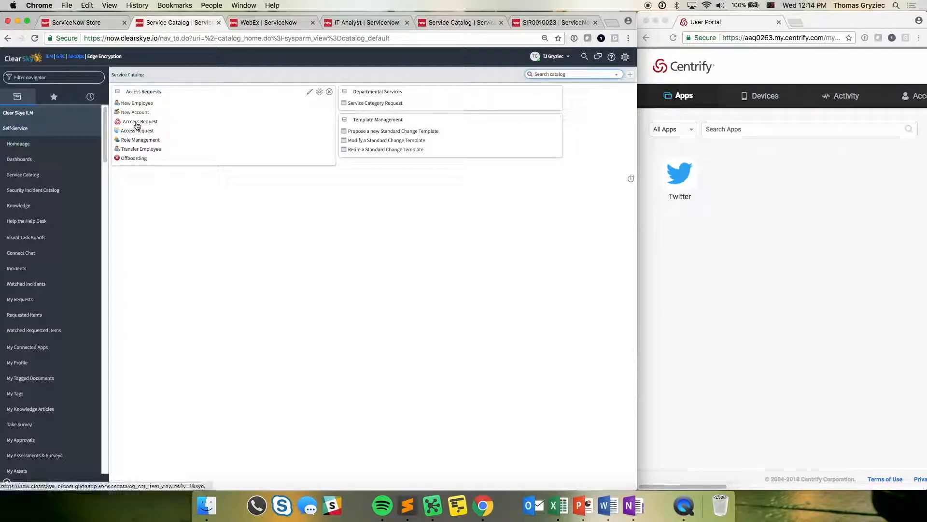
click(137, 122)
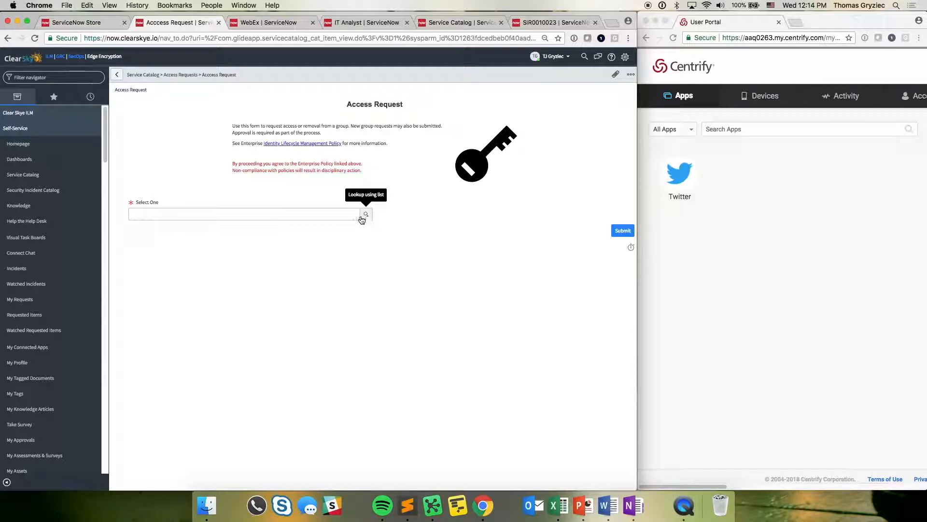
click(336, 213)
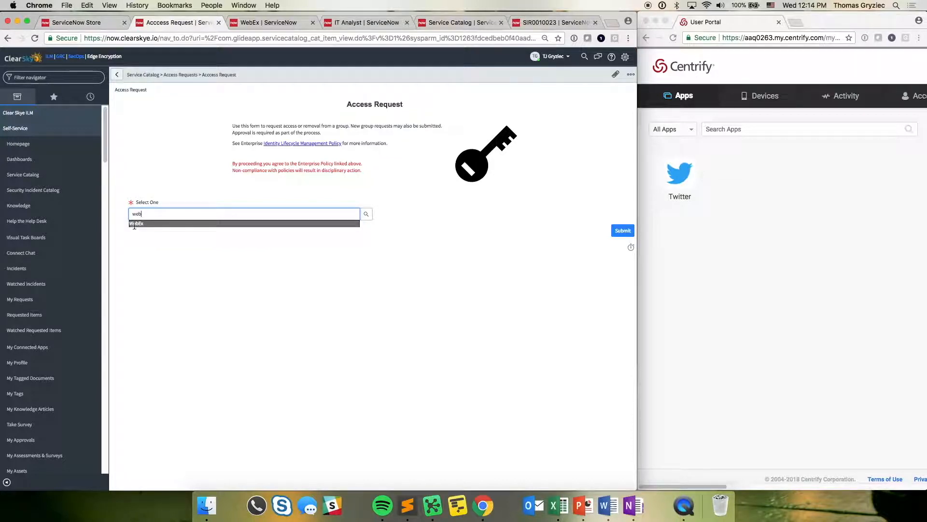
click(136, 224)
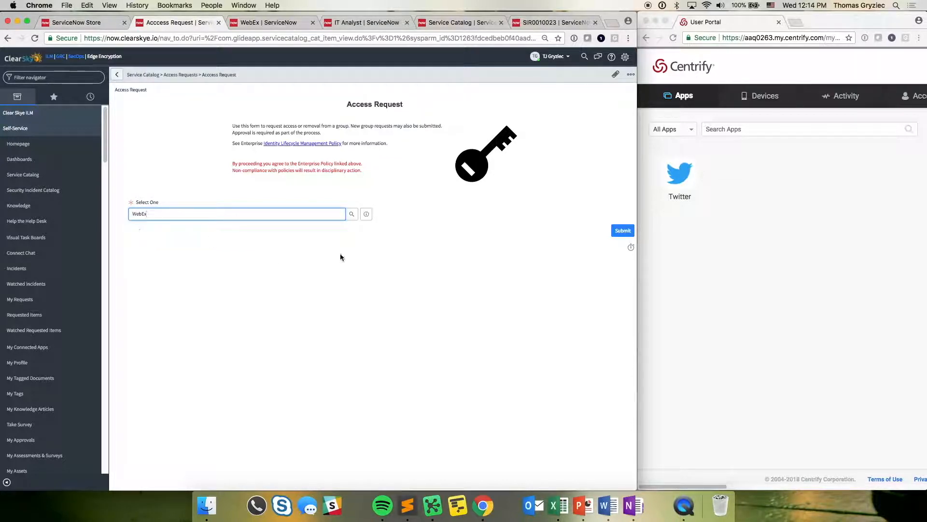
click(624, 232)
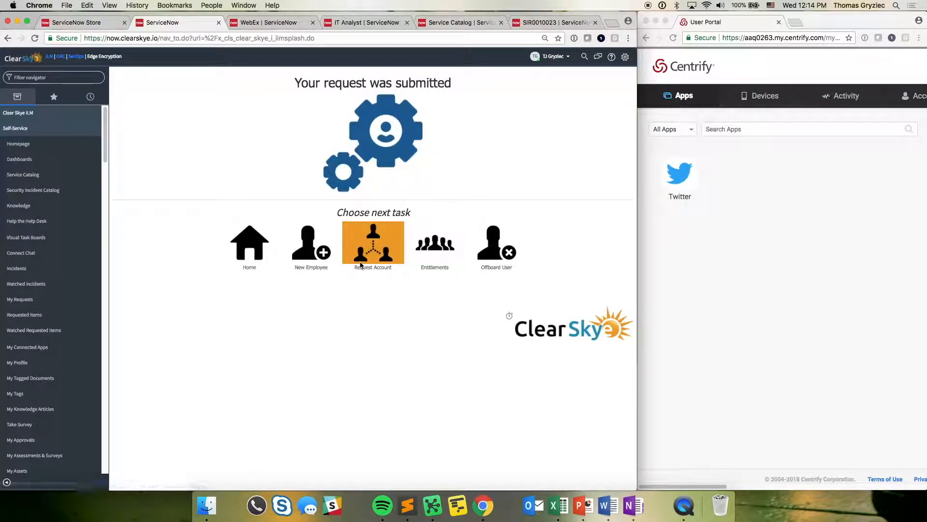
- Open the WebEx entitlement record and examine its environment and the approval and rejection conditions of Stage 1, leaving them unedited
click(289, 23)
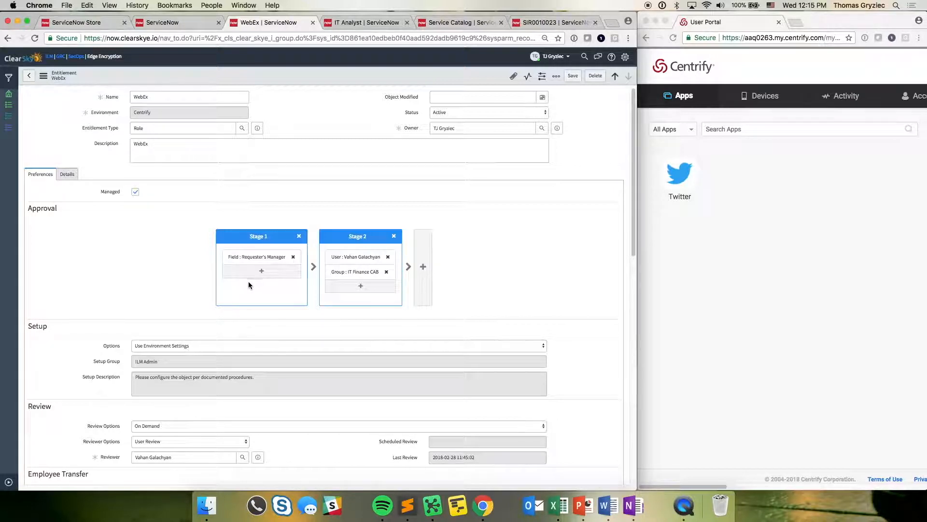
drag(164, 113, 131, 113)
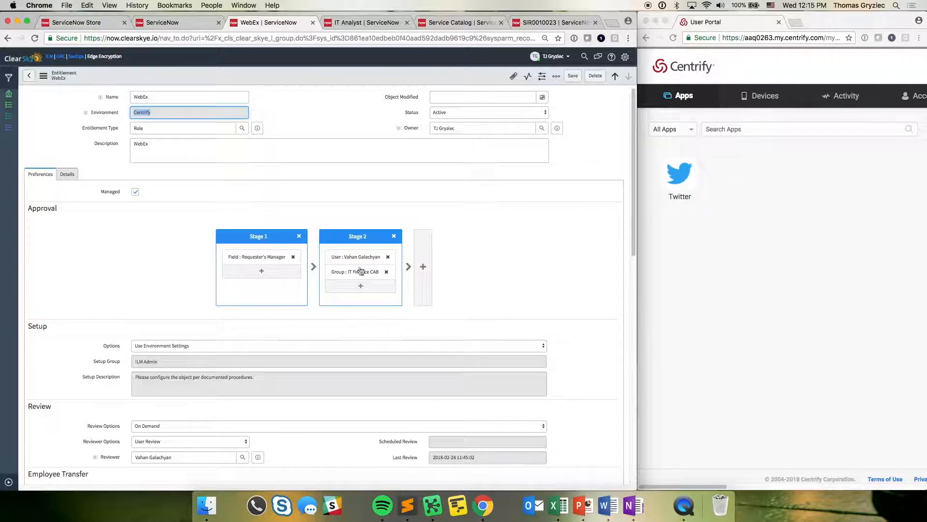
click(260, 239)
click(291, 119)
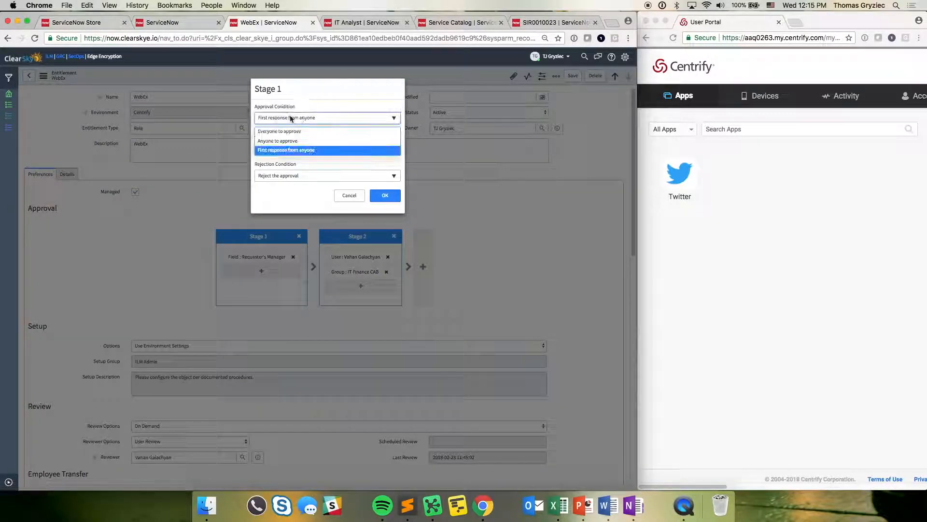
click(291, 119)
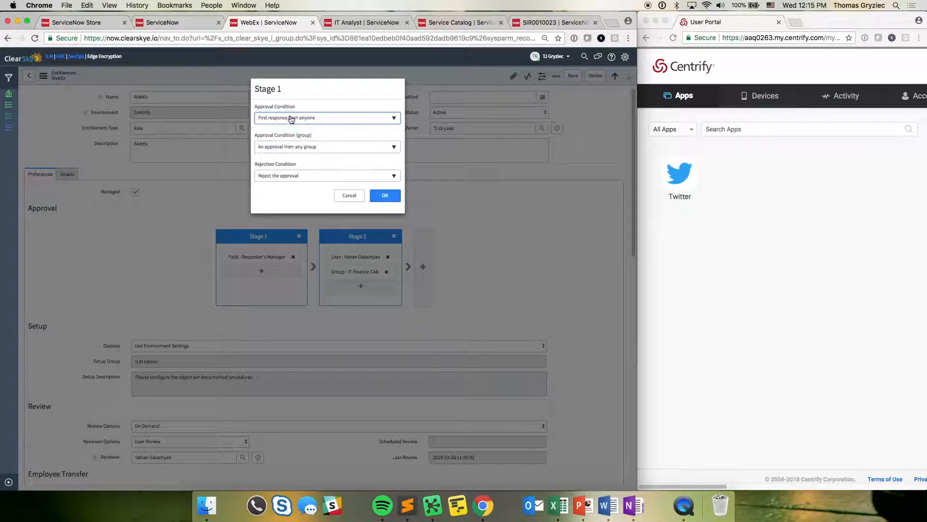
click(312, 176)
click(311, 174)
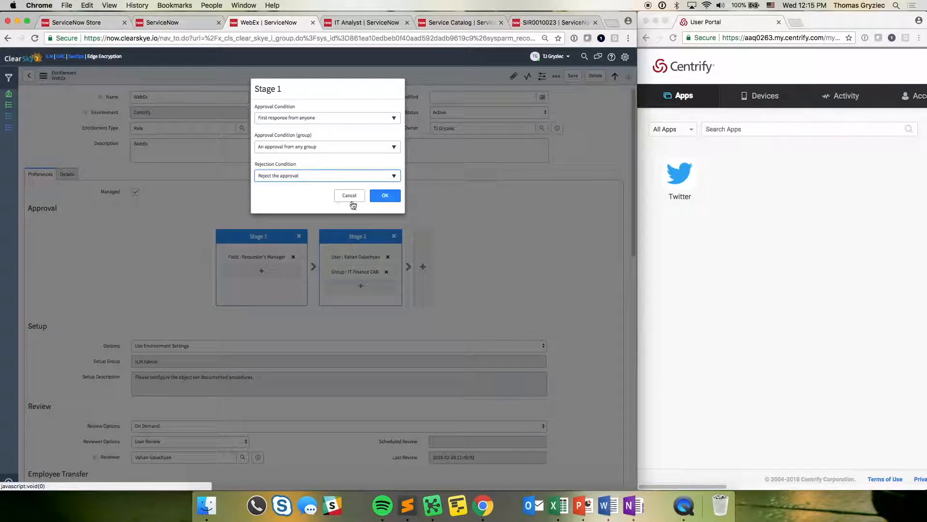
click(349, 197)
- Try swapping the two approval stages of the WebEx entitlement
drag(360, 236, 402, 257)
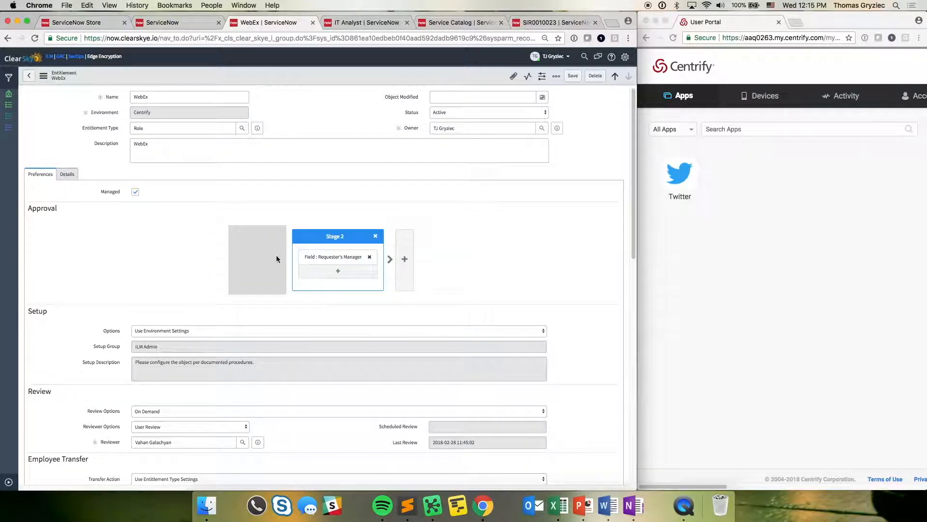
click(264, 236)
click(356, 194)
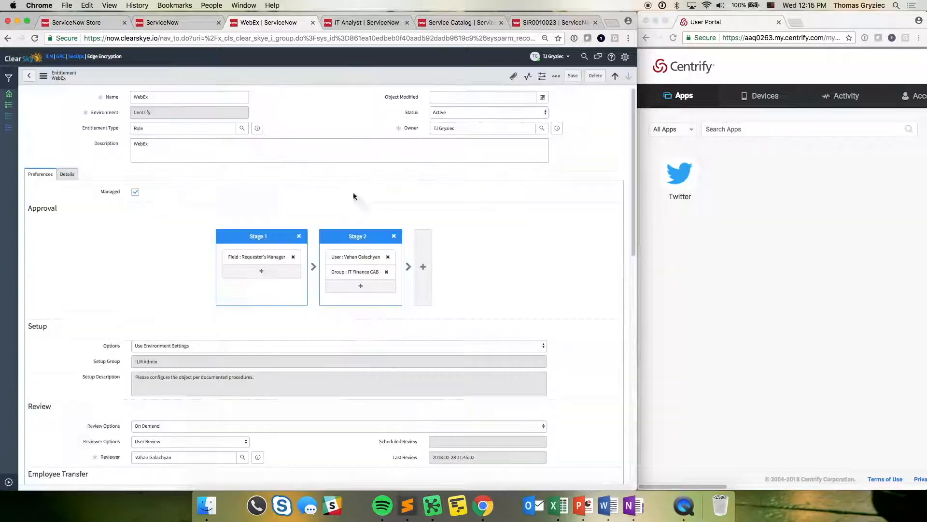
- Refresh the WebEx entitlement's operations list and open the newest Add Member operation
drag(633, 161, 633, 304)
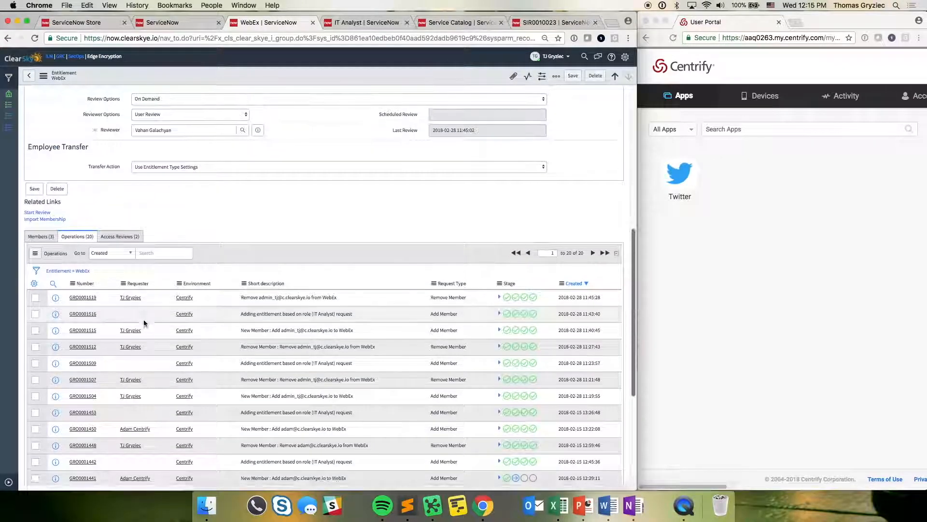
click(84, 272)
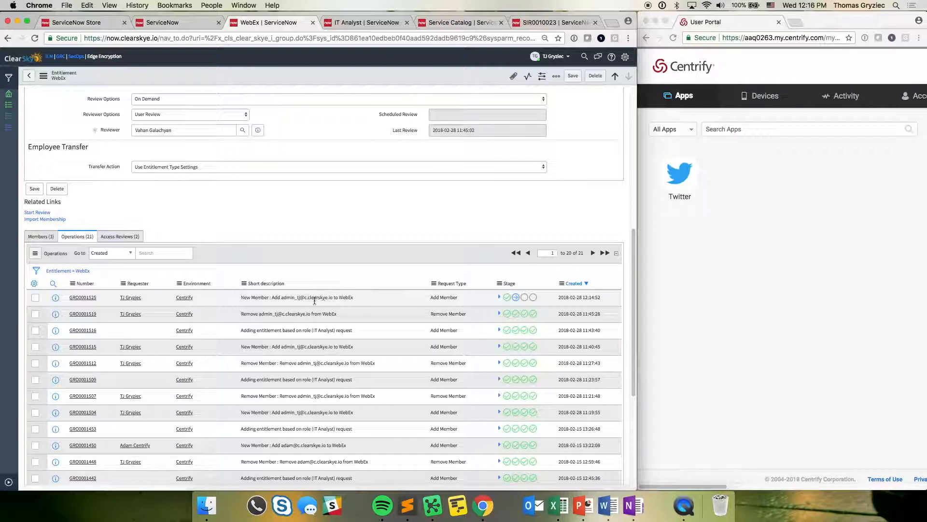
click(83, 298)
click(543, 174)
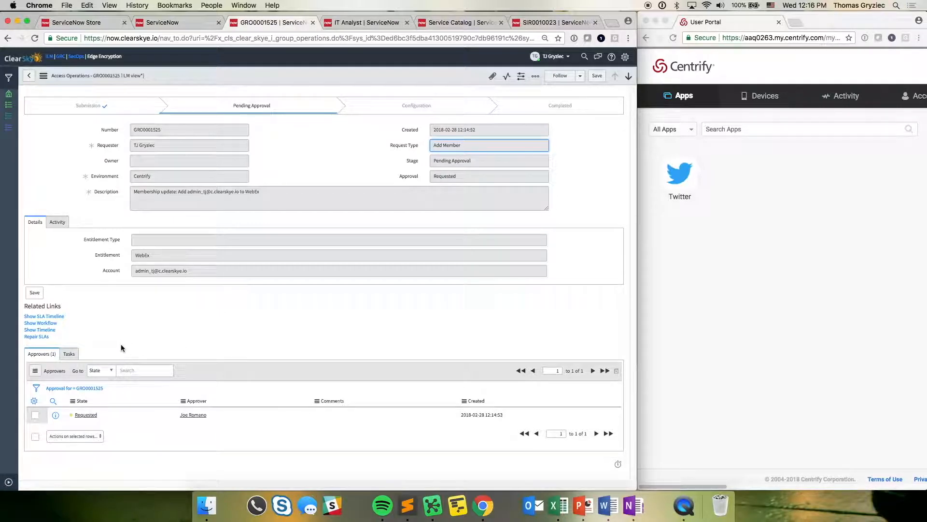
- Set the first approver's state to Approved on the WebEx access operation and save it
click(129, 418)
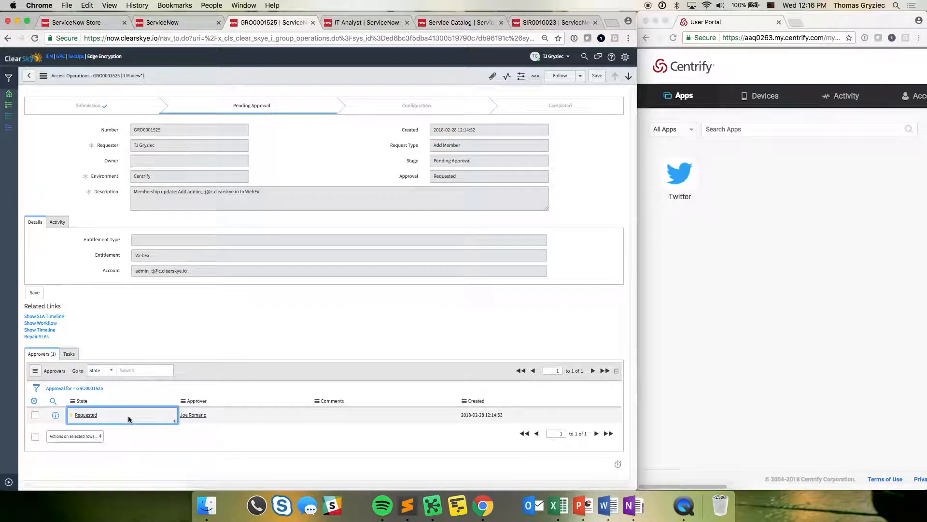
click(129, 416)
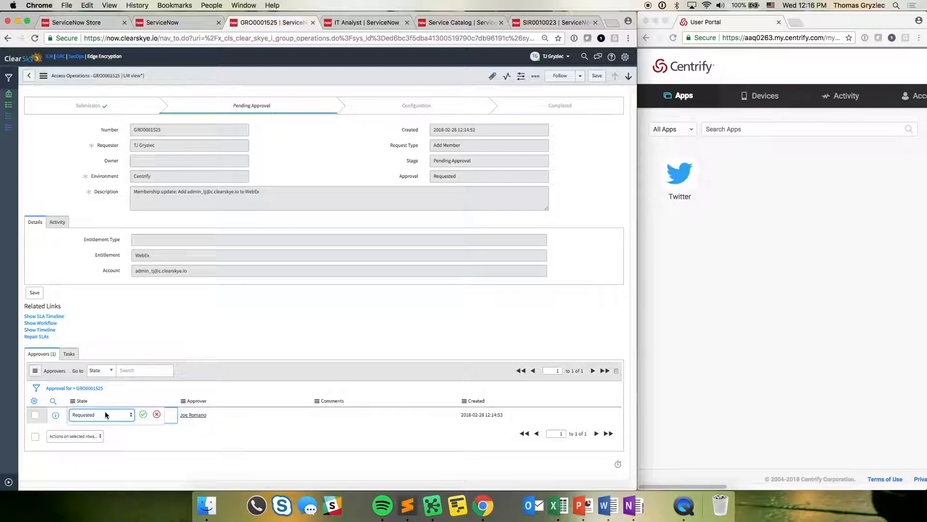
click(106, 412)
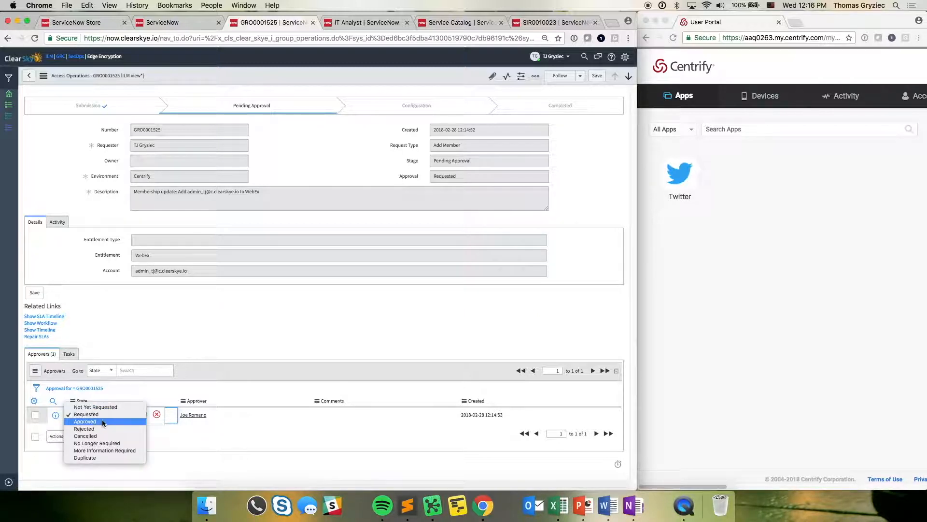
click(103, 421)
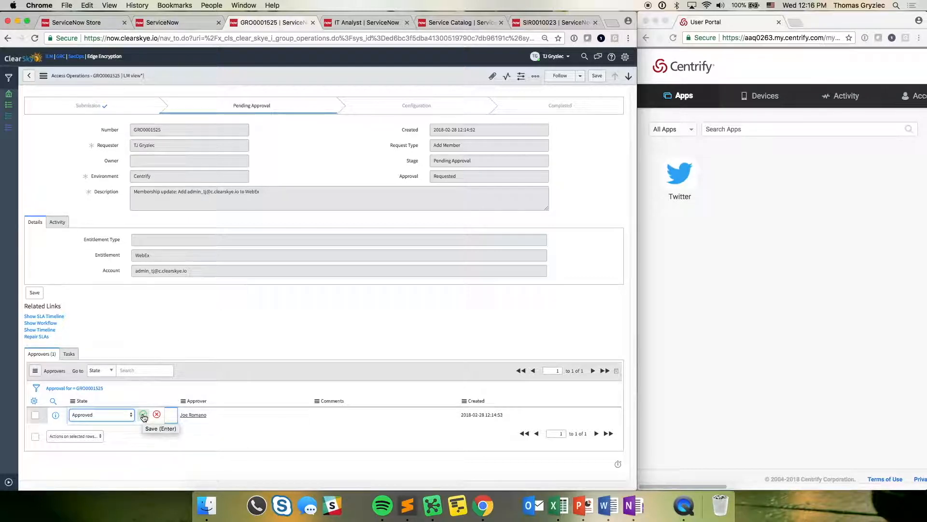
click(143, 416)
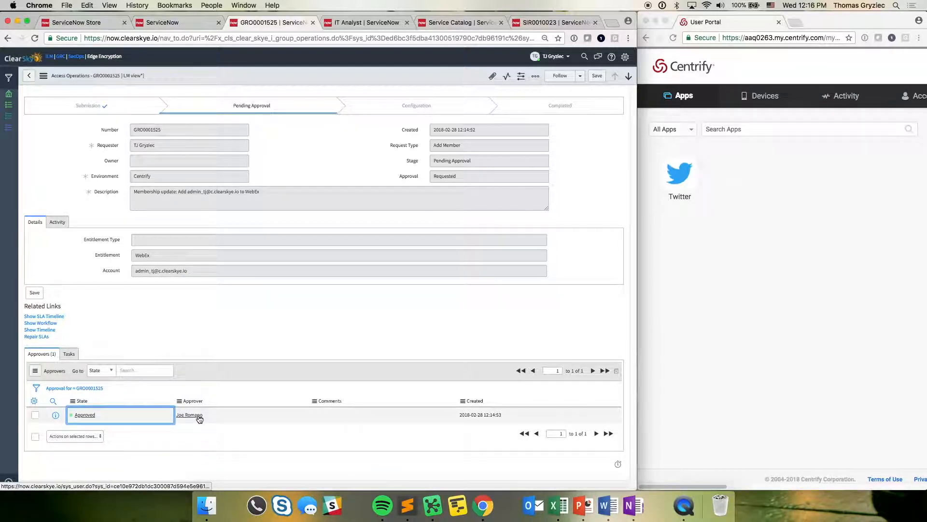
- Refresh the approvers list and set the second-stage approver's state to Approved, saving the change
click(87, 390)
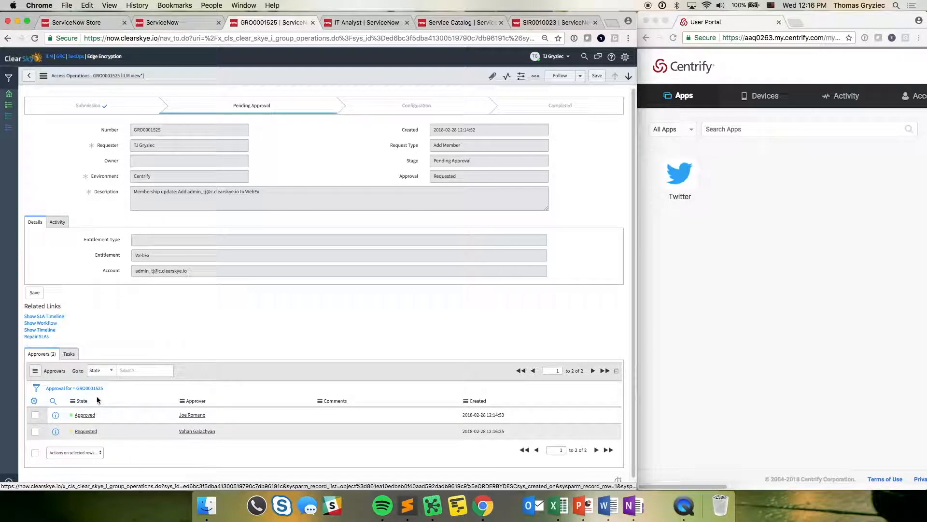
click(116, 428)
double_click(116, 430)
click(100, 430)
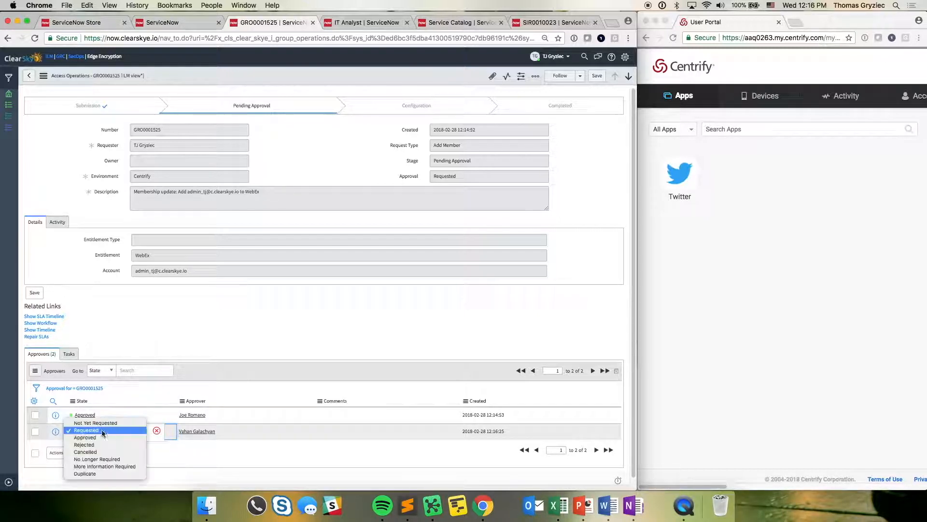
click(106, 438)
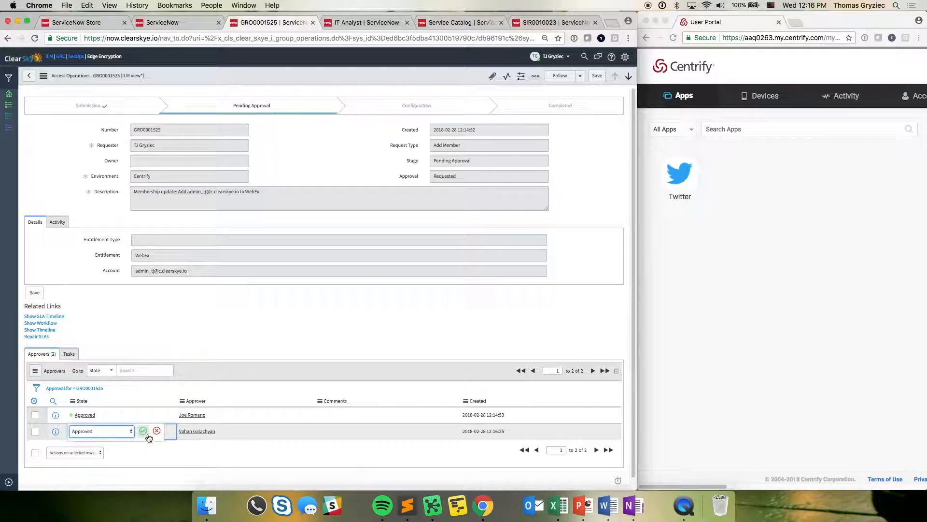
click(144, 431)
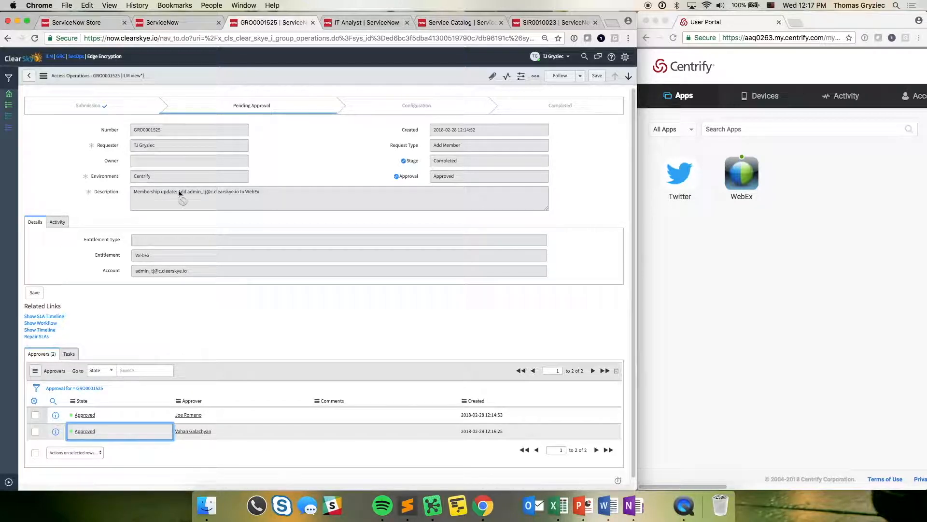
- Check the IT Analyst role record and open the Role Management request form from the service catalog
click(380, 23)
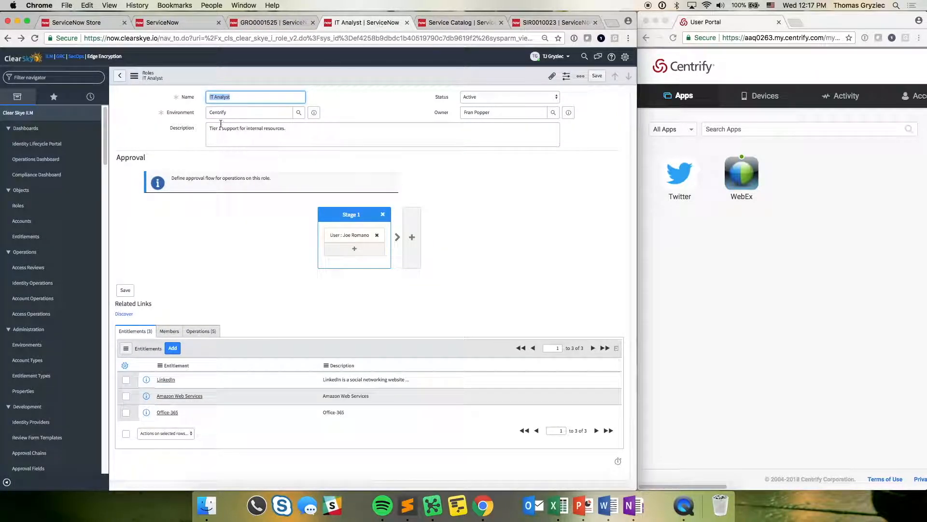
key(Tab)
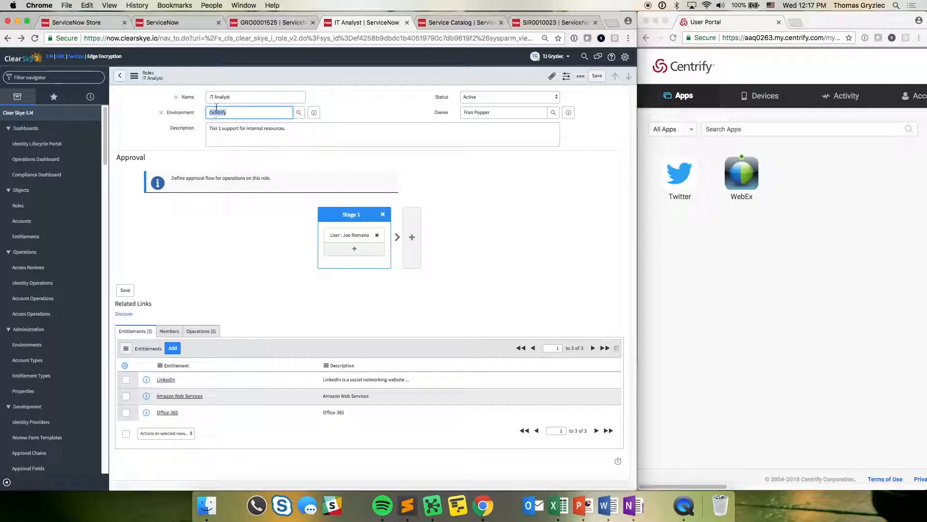
click(437, 24)
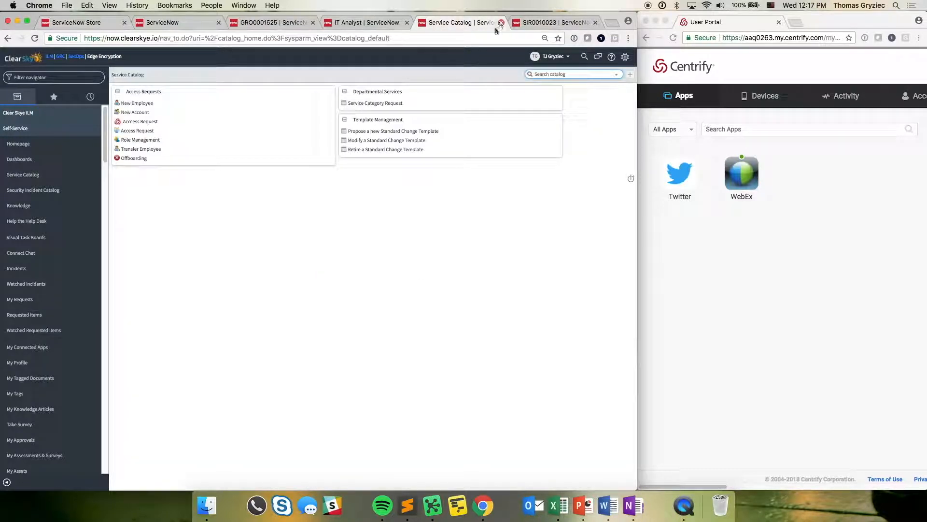
click(145, 140)
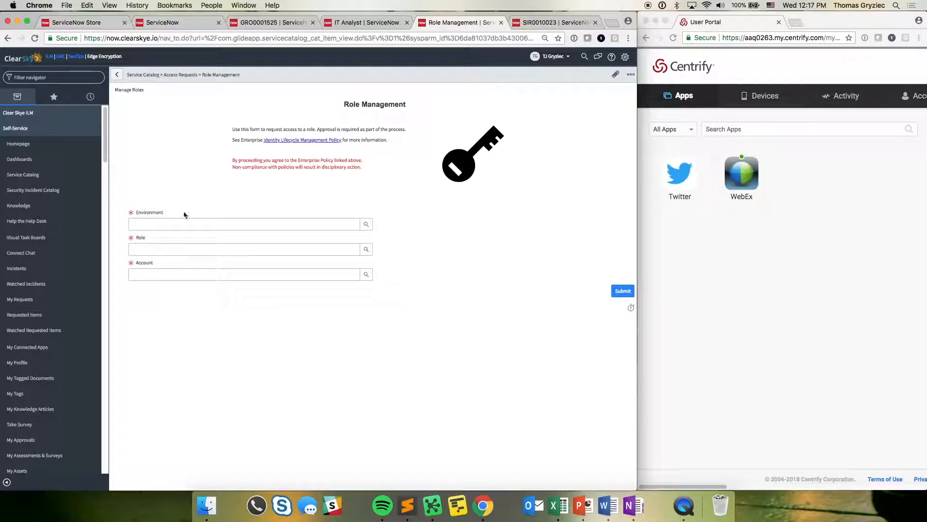
- Set the environment to Centrify and the role to IT Analyst in the Role Management request
click(158, 226)
text(C)
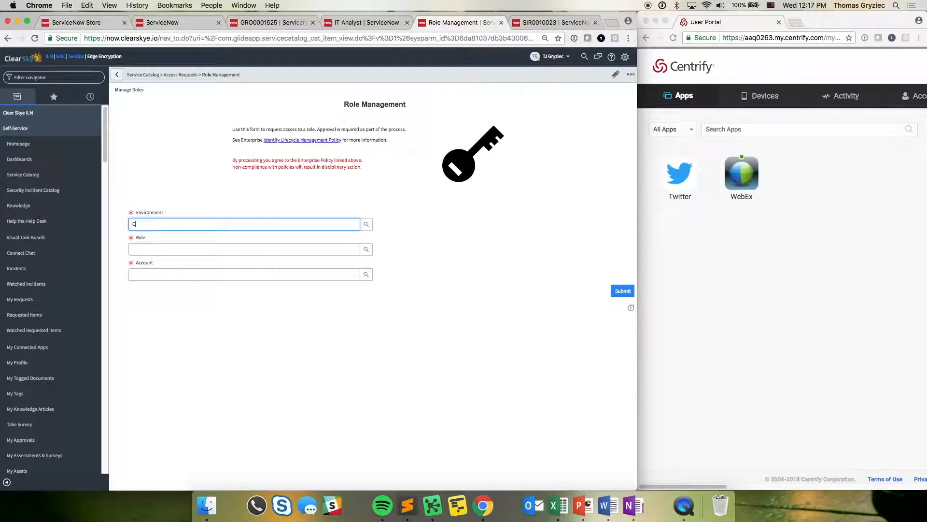
text(entrify)
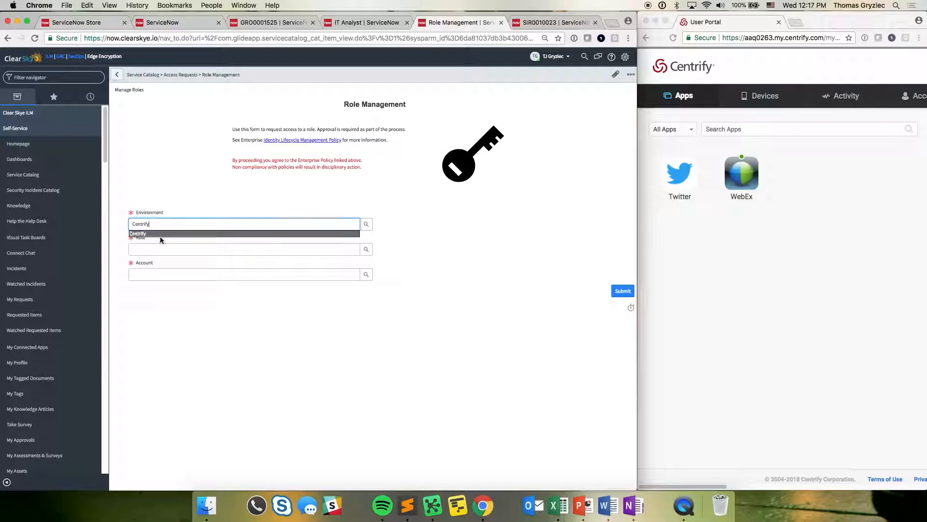
click(161, 235)
click(159, 248)
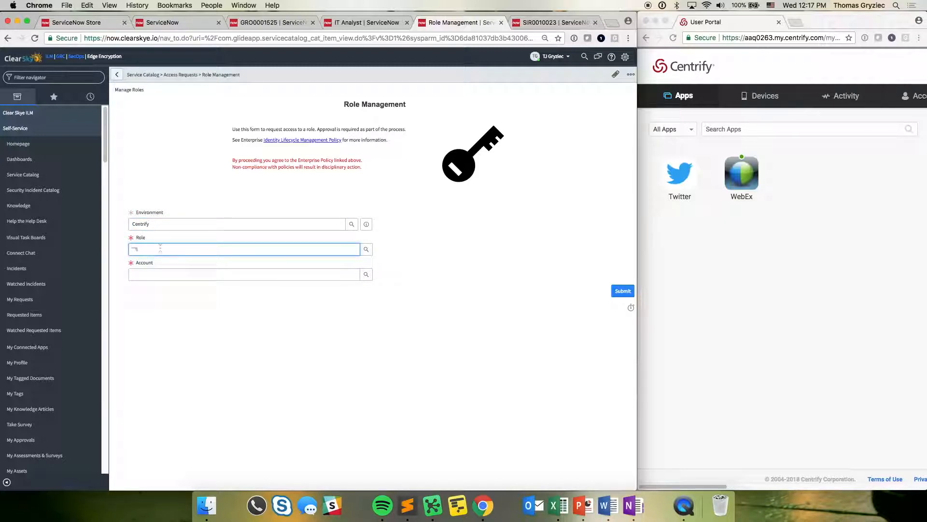
text(IT)
click(167, 258)
- Choose the requester's admin account for the role request and submit it
click(171, 275)
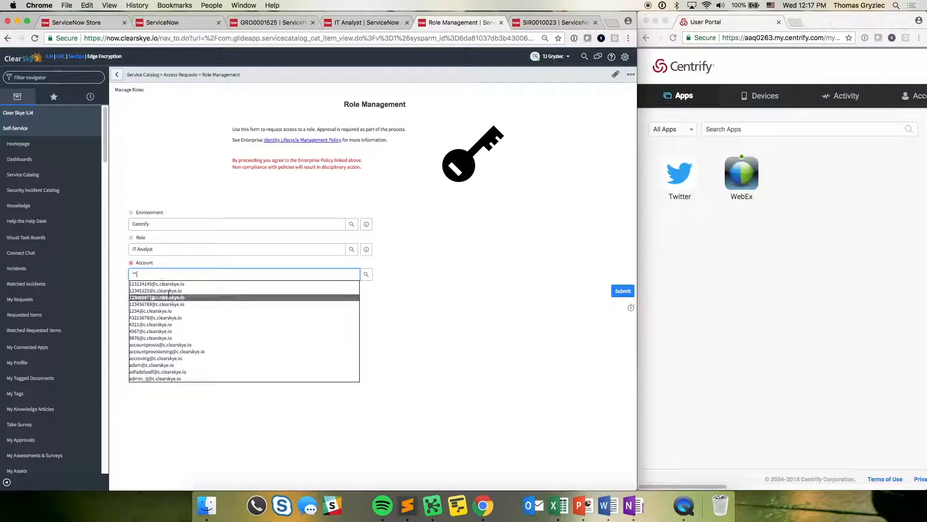
click(183, 378)
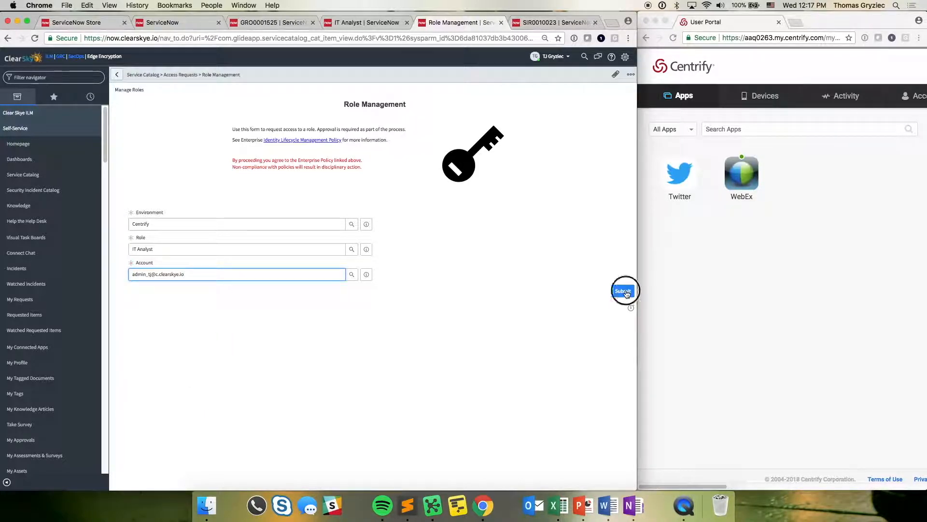
click(623, 291)
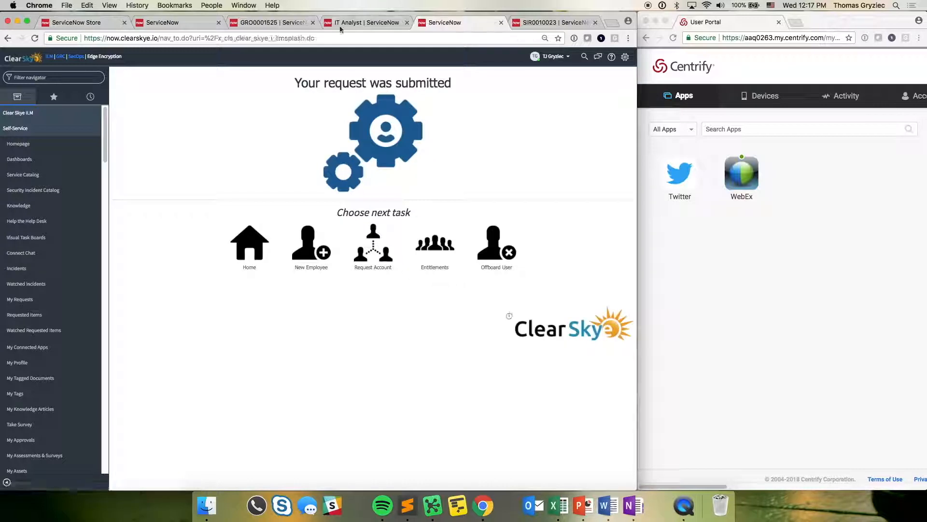
- Open the newest pending Add Role request for IT Analyst from the Identity Lifecycle Portal
click(354, 23)
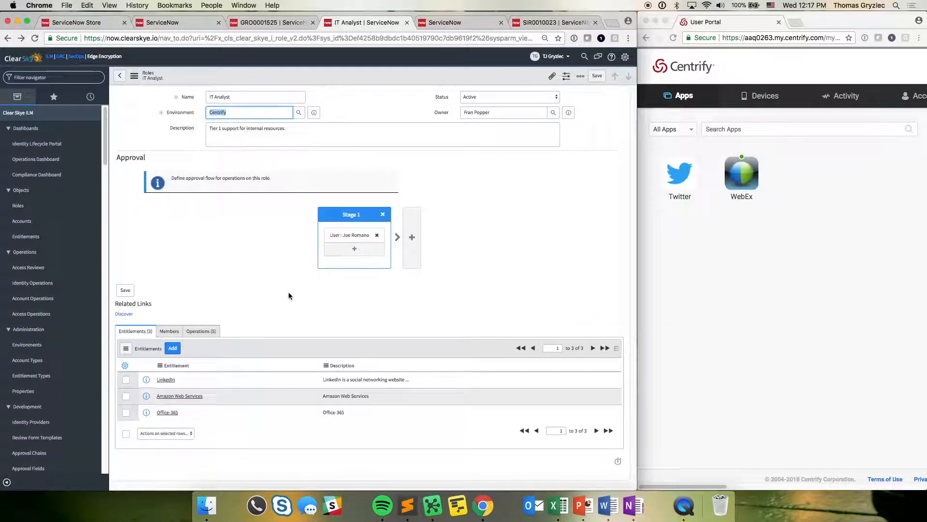
click(445, 22)
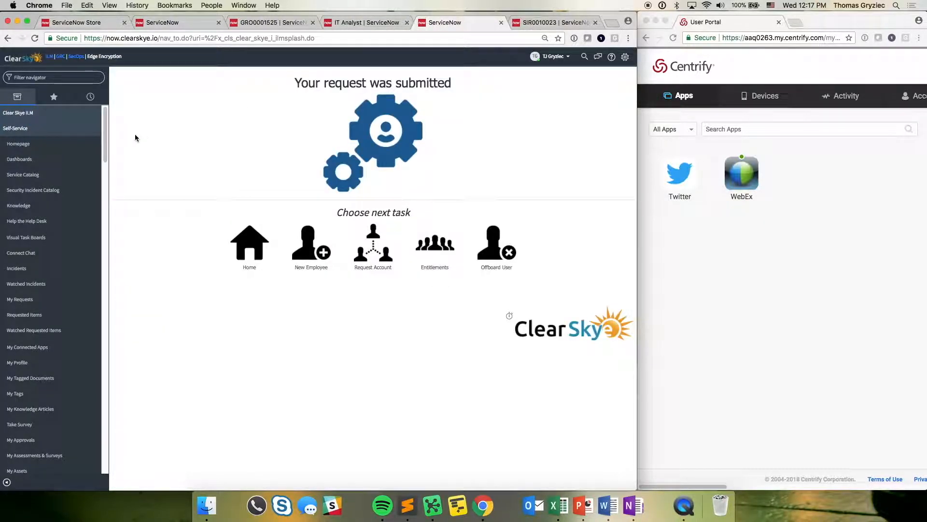
click(43, 115)
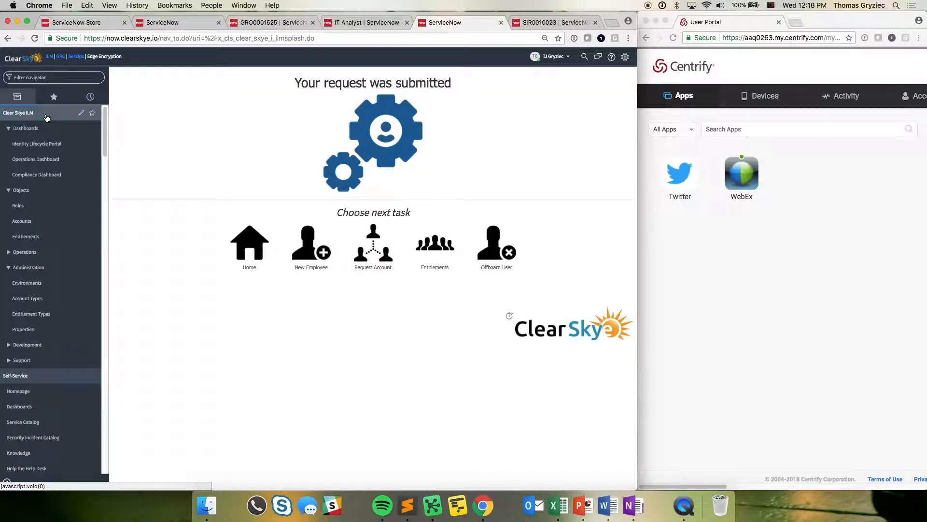
click(41, 147)
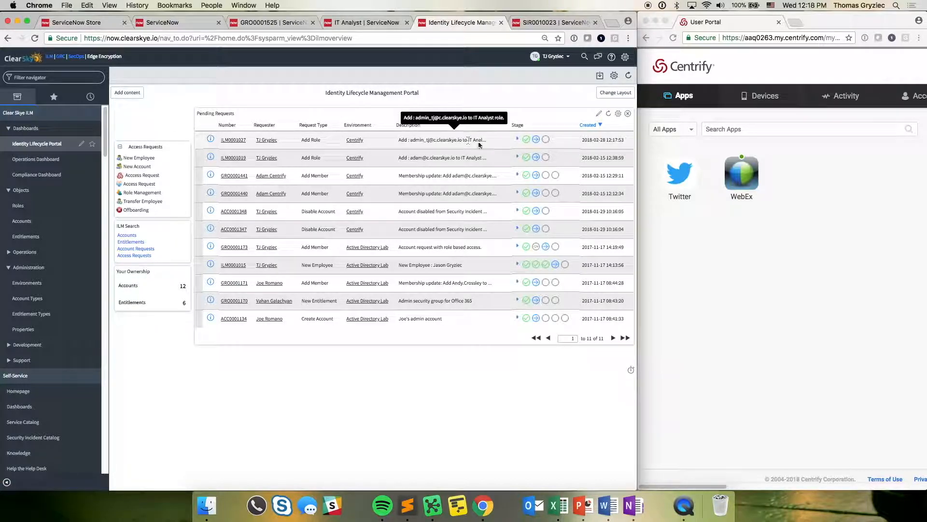
click(230, 141)
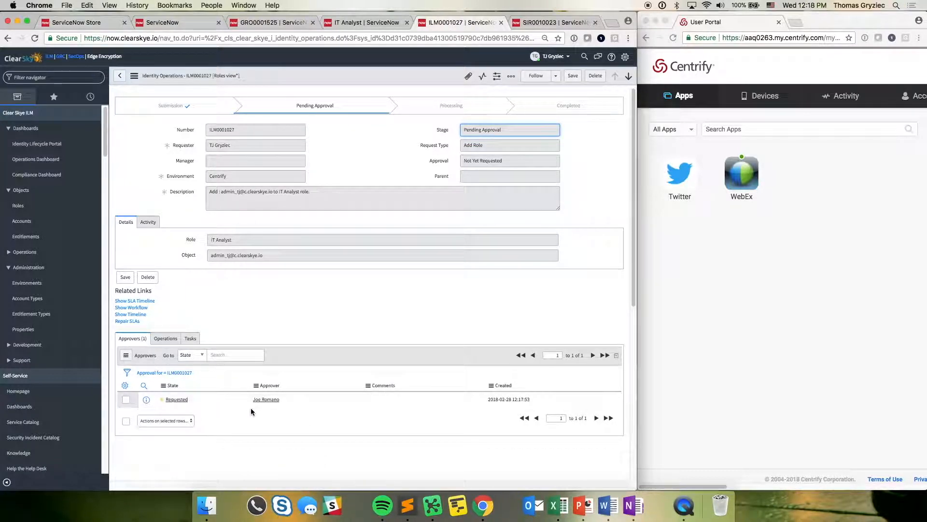
- Set the approver's state to Approved on the IT Analyst role request and save the change
click(196, 399)
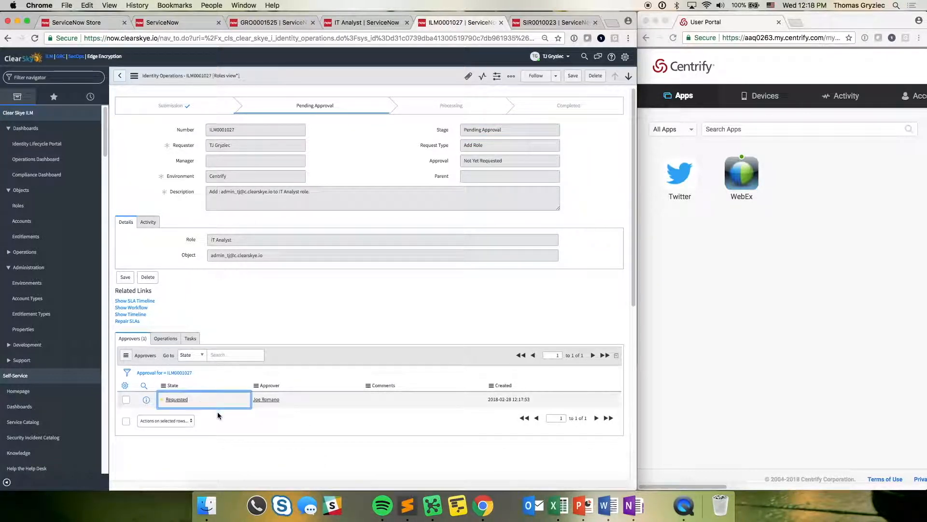
double_click(208, 402)
click(202, 400)
click(232, 406)
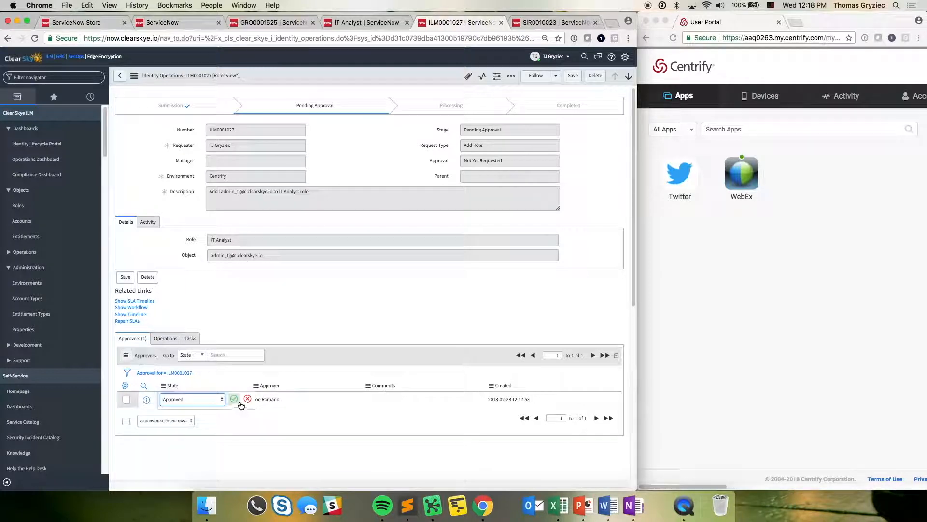
click(239, 401)
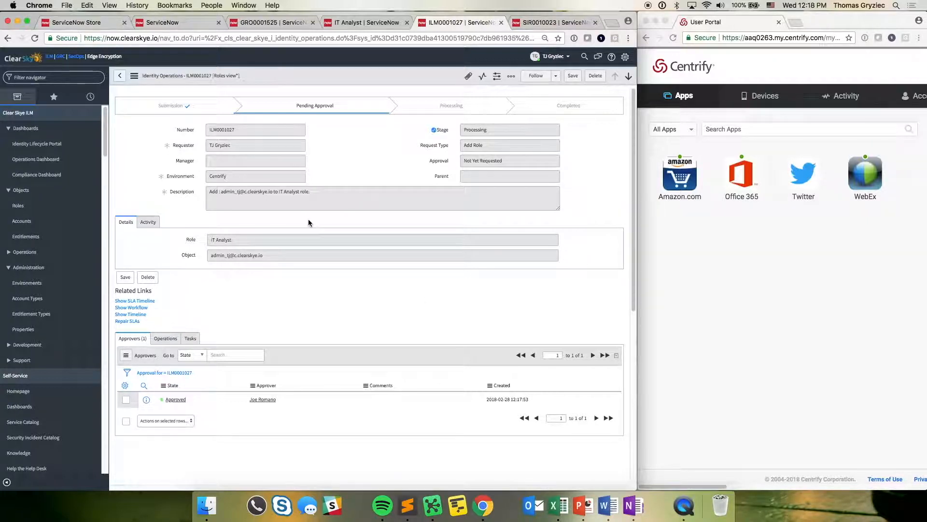
- Open the New Employee form from the service catalog and examine its onboarding fields
click(345, 23)
click(29, 112)
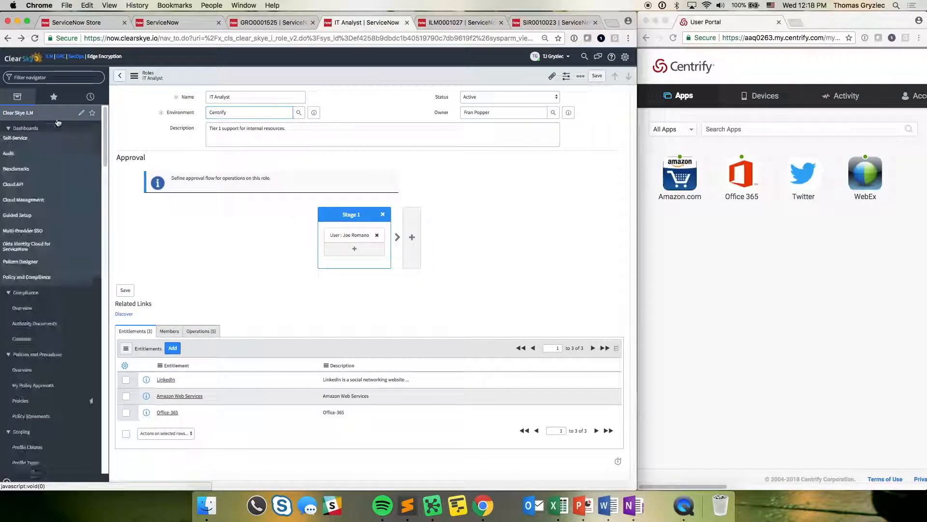
click(45, 128)
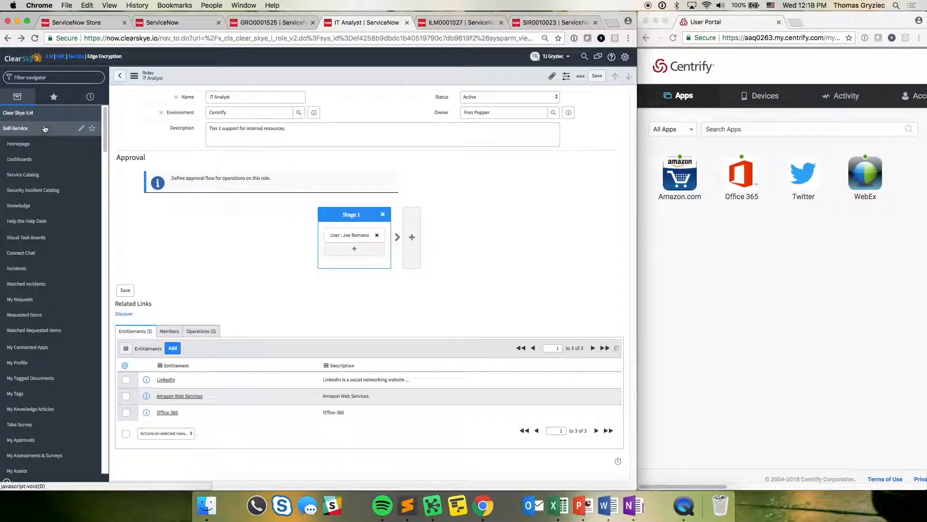
click(36, 176)
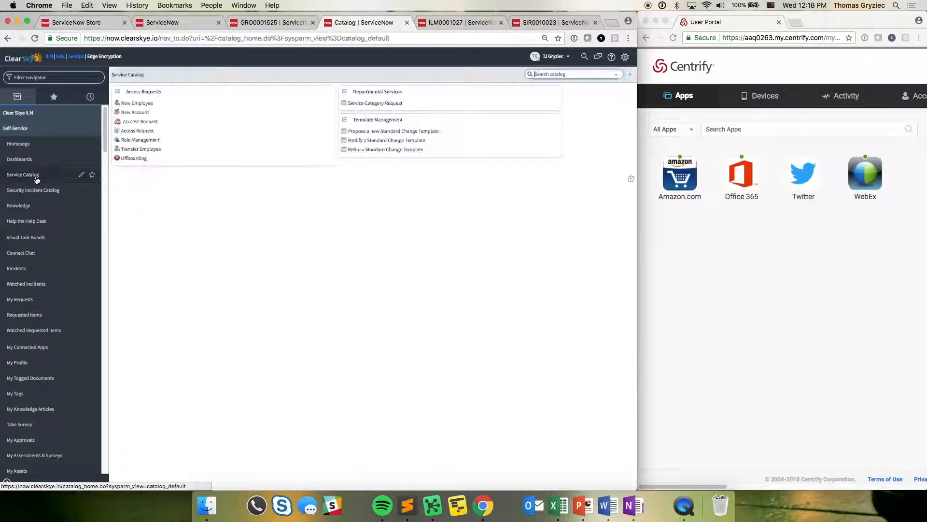
click(137, 103)
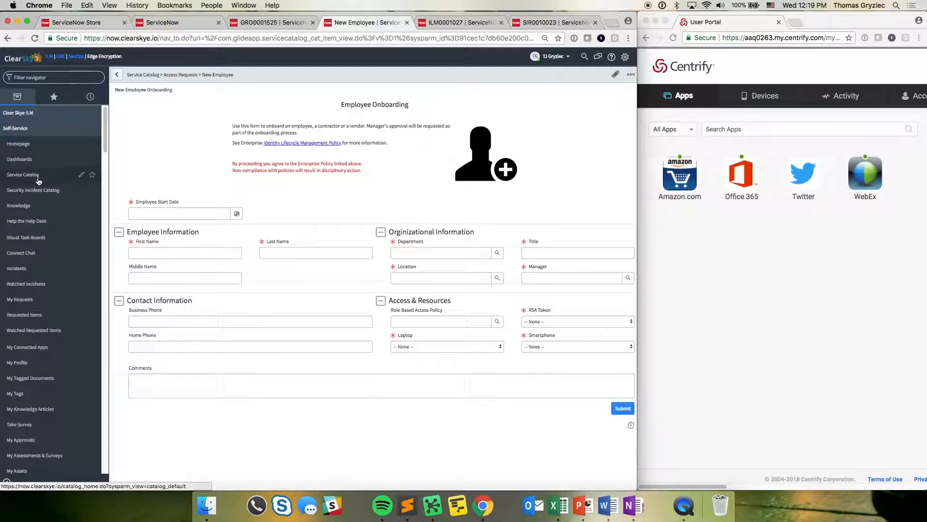
- Open the Transfer Employee form from the service catalog and choose the requester as the employee
click(22, 181)
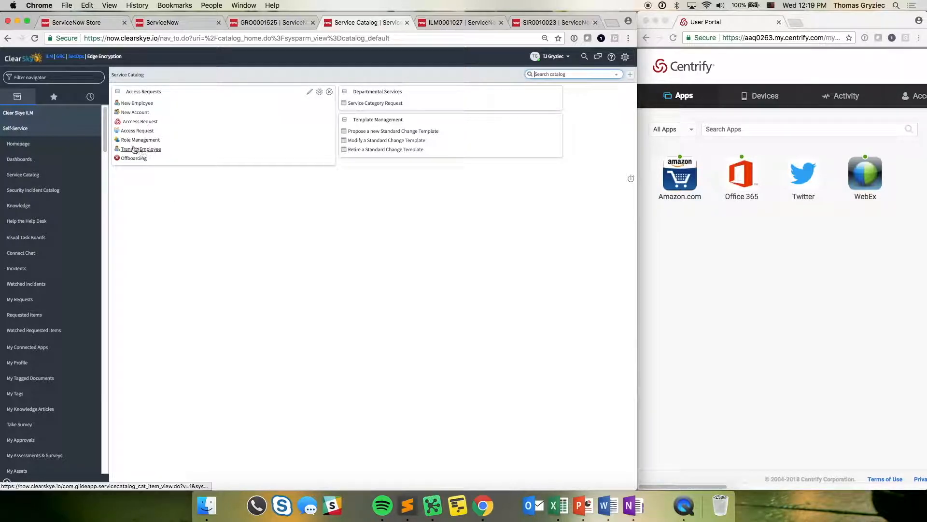
click(151, 152)
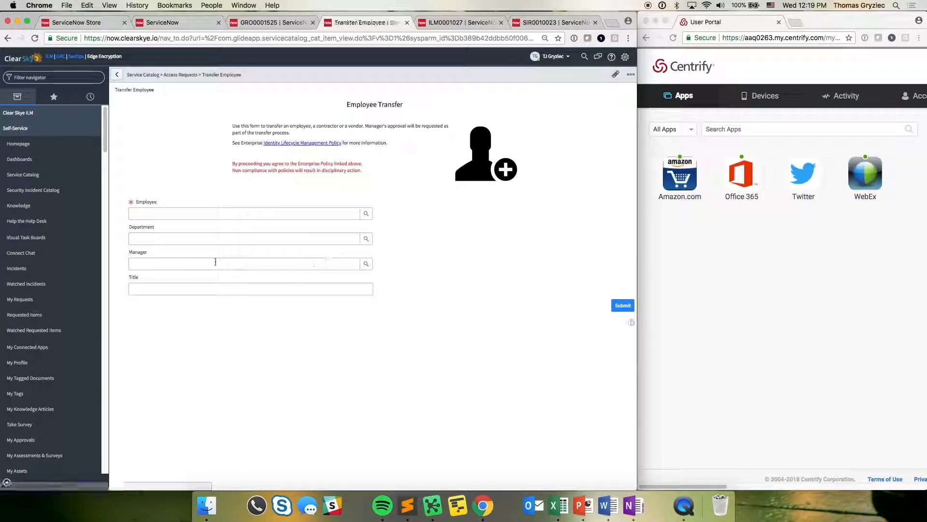
click(159, 213)
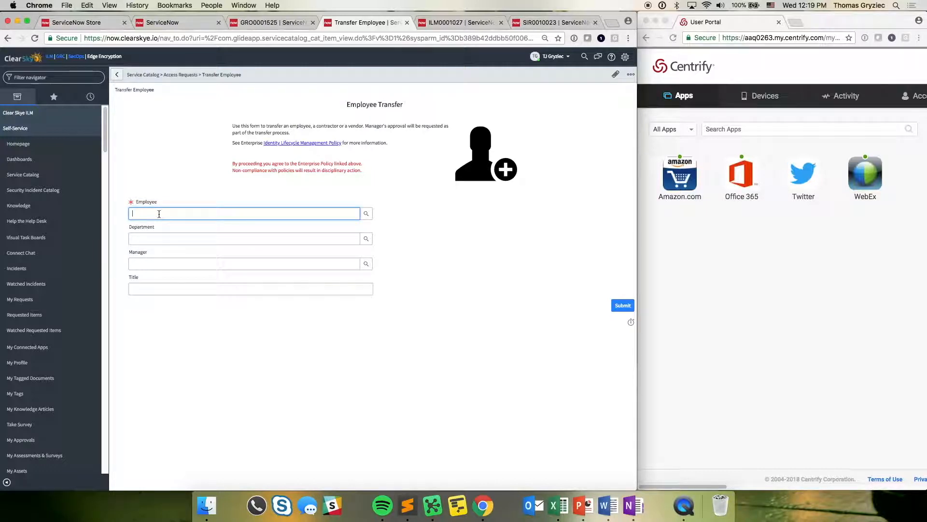
text(TJ Gry)
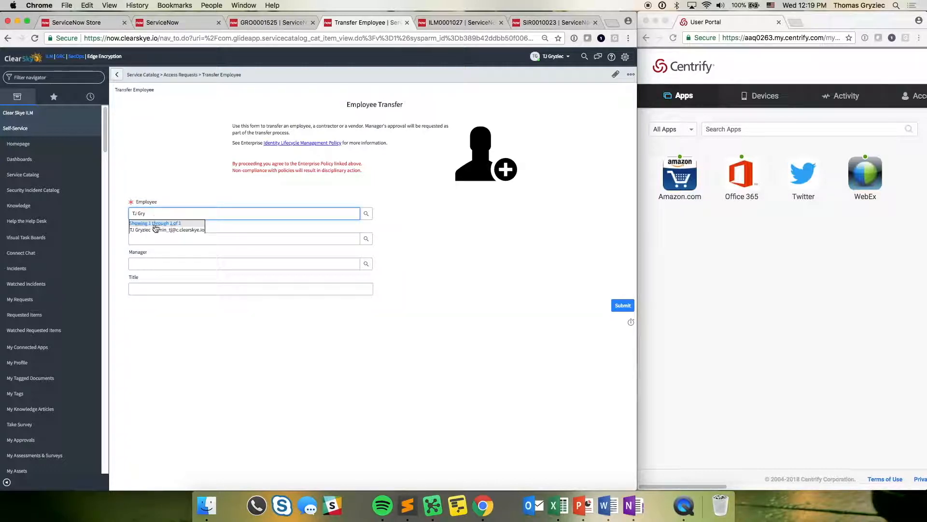
click(155, 235)
- Set the transfer's department to HR and choose the employee's new manager
click(151, 239)
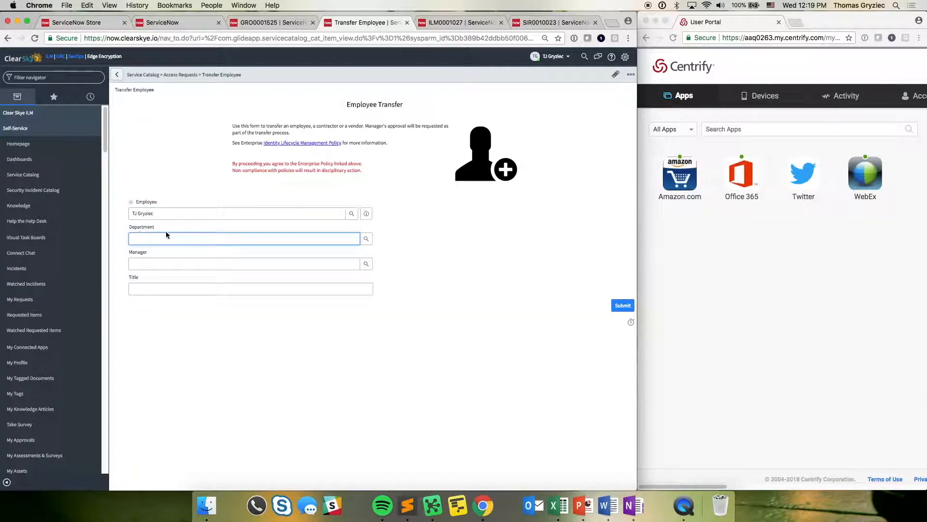
text(HR)
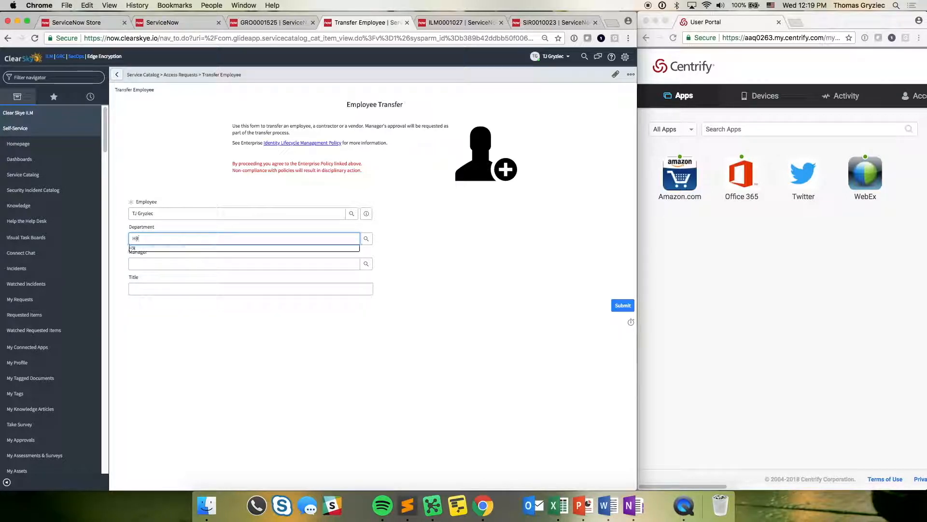
click(179, 251)
click(184, 267)
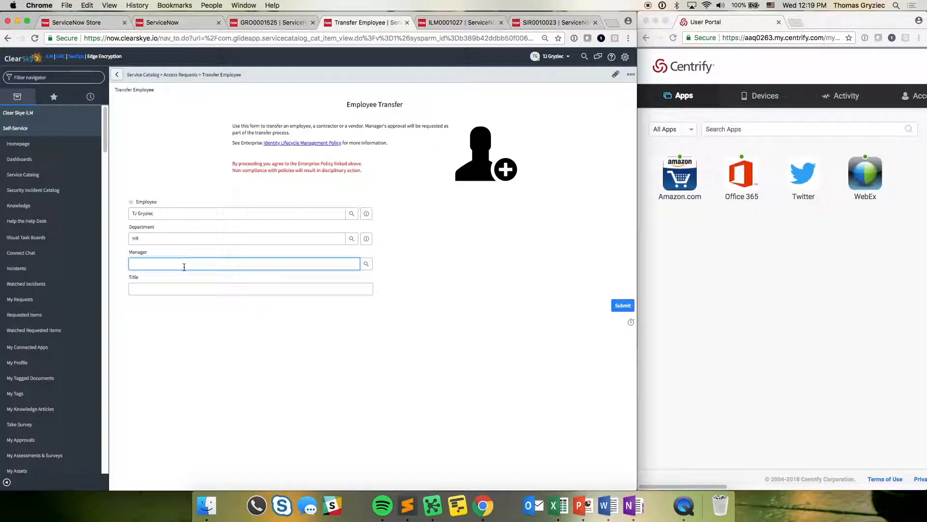
text(Vahan Ge)
click(186, 278)
- Enter HR Analyst as the title, submit the transfer request and affirm the Identity Management policy
click(163, 288)
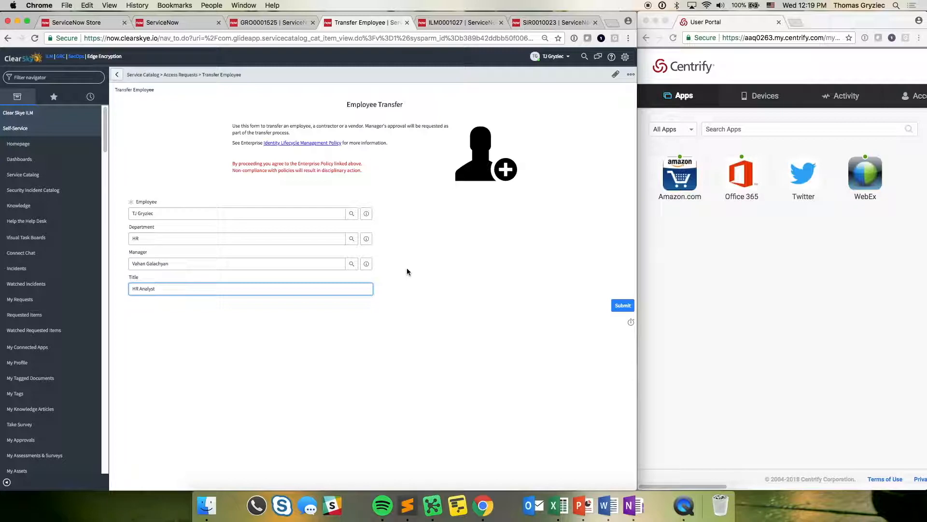
click(623, 306)
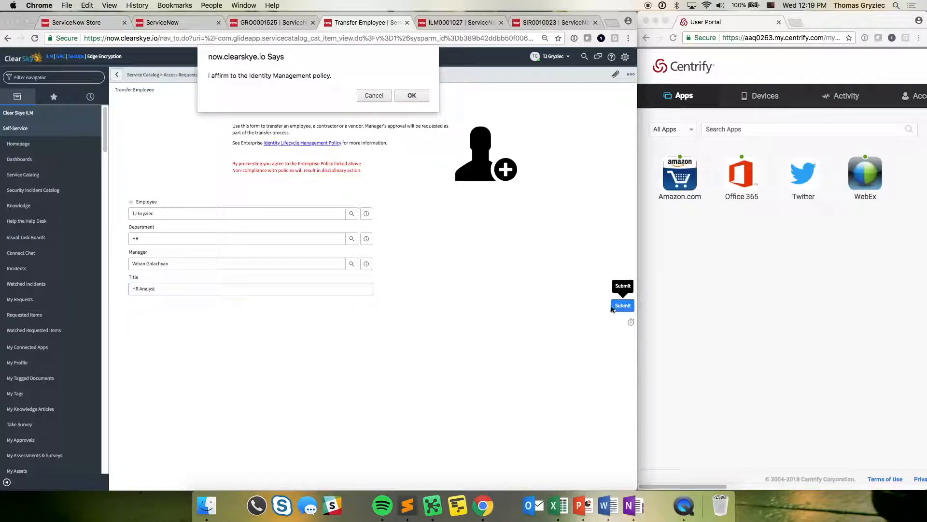
click(411, 96)
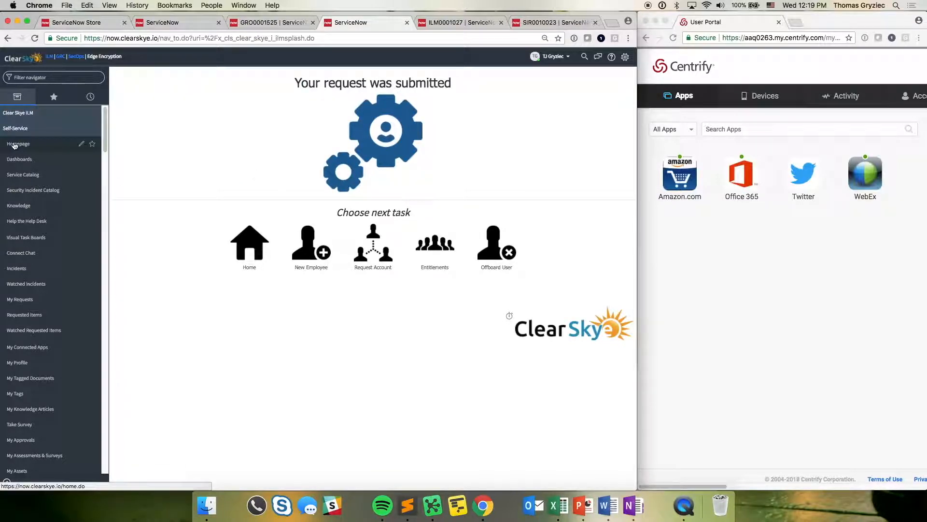
- Open the pending Transfer Employee request from the Identity Lifecycle Portal
click(29, 114)
click(31, 146)
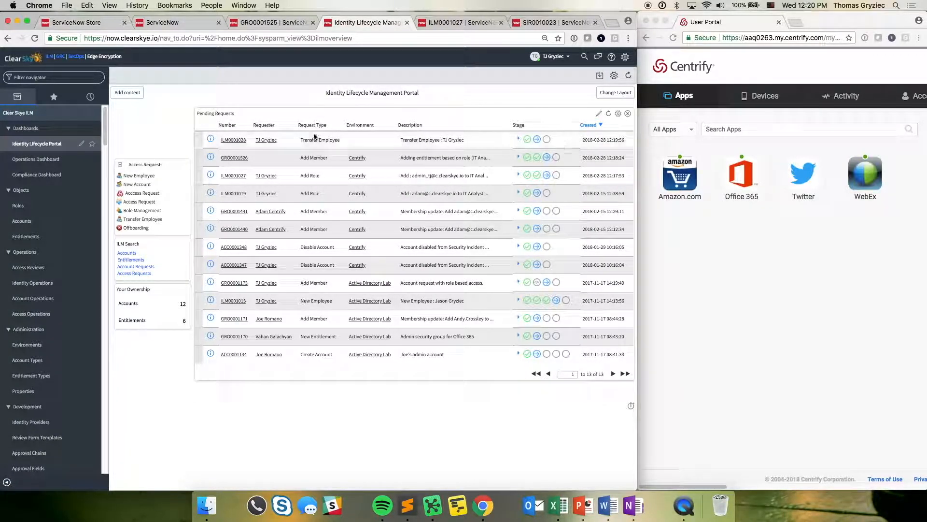
click(234, 140)
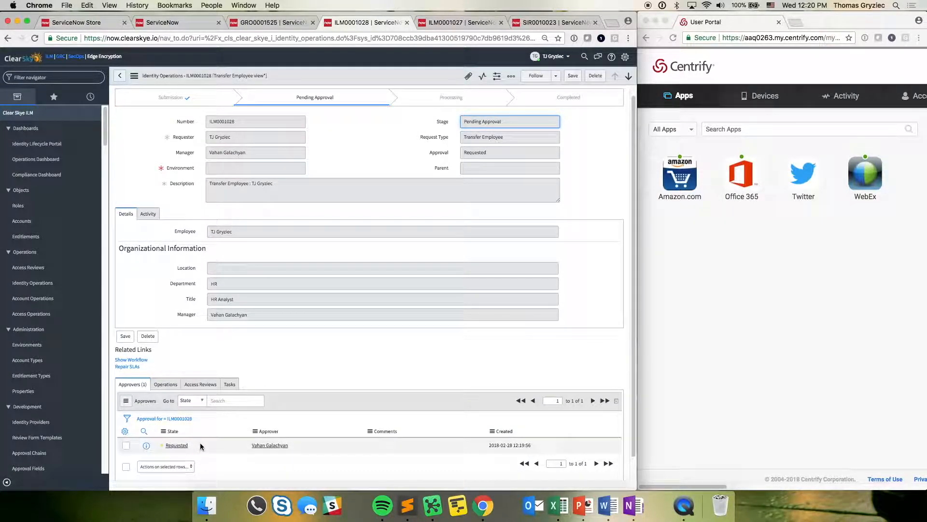
- Set the manager's approval state to Approved on the transfer request and save it
click(201, 444)
double_click(197, 452)
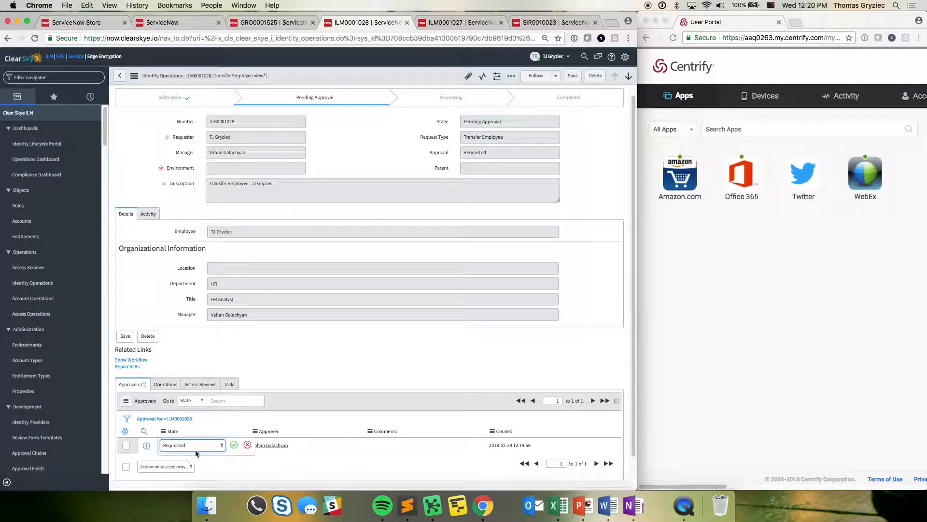
click(196, 448)
click(223, 460)
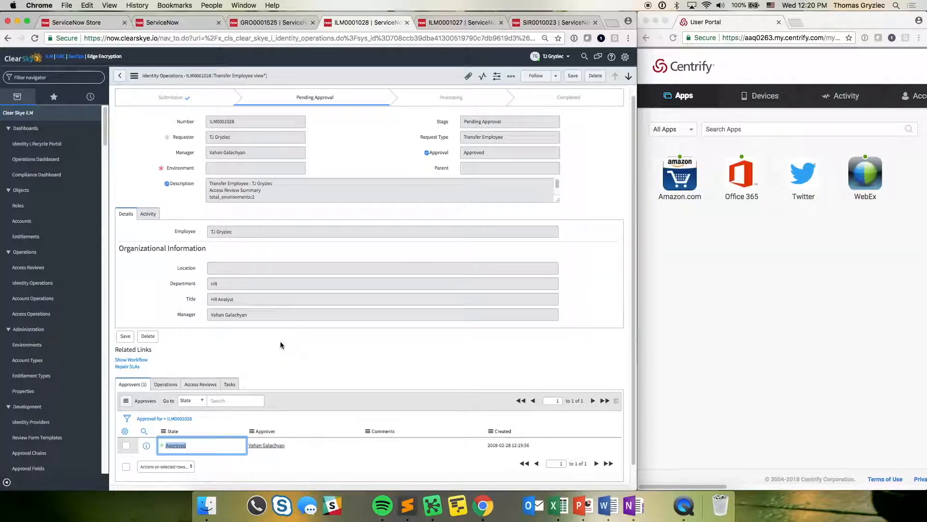
- Display the transfer request's access reviews and open REVIEW0001037
click(199, 384)
scroll(213, 377, down, 1)
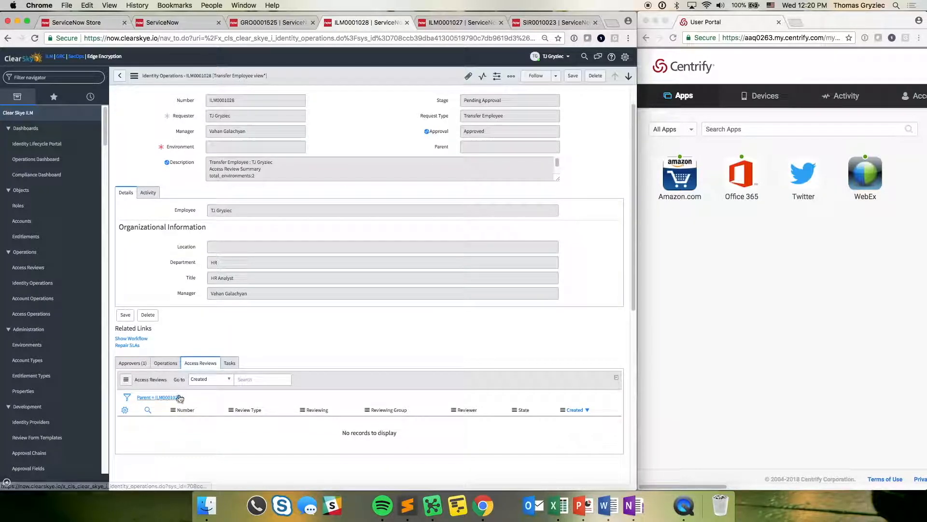
scroll(315, 313, down, 2)
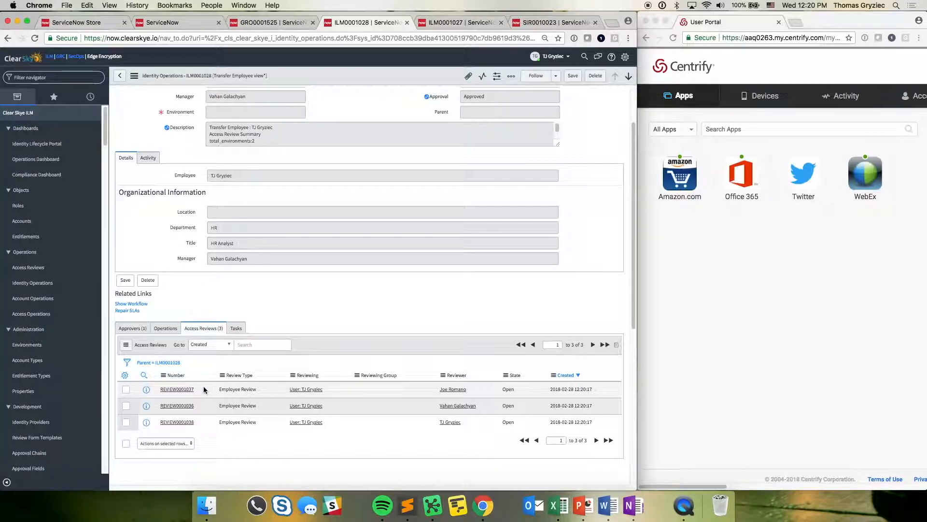
click(180, 389)
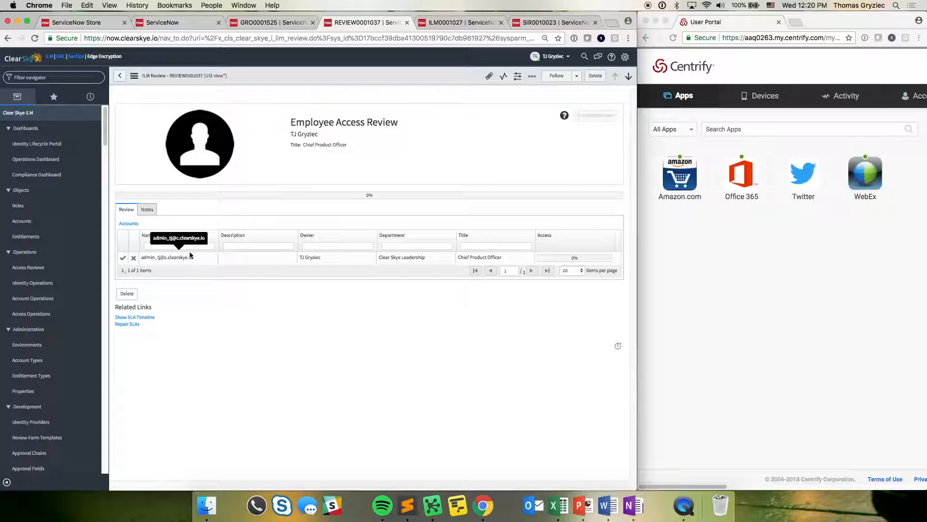
- Approve the admin account, WebEx and Office-365 in the access review, reject Amazon Web Services, and complete the review
click(123, 258)
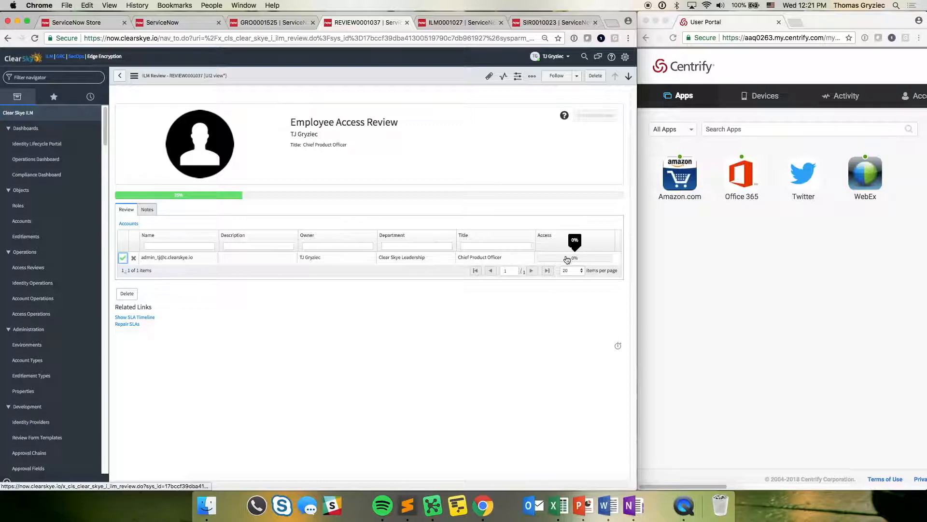
click(237, 261)
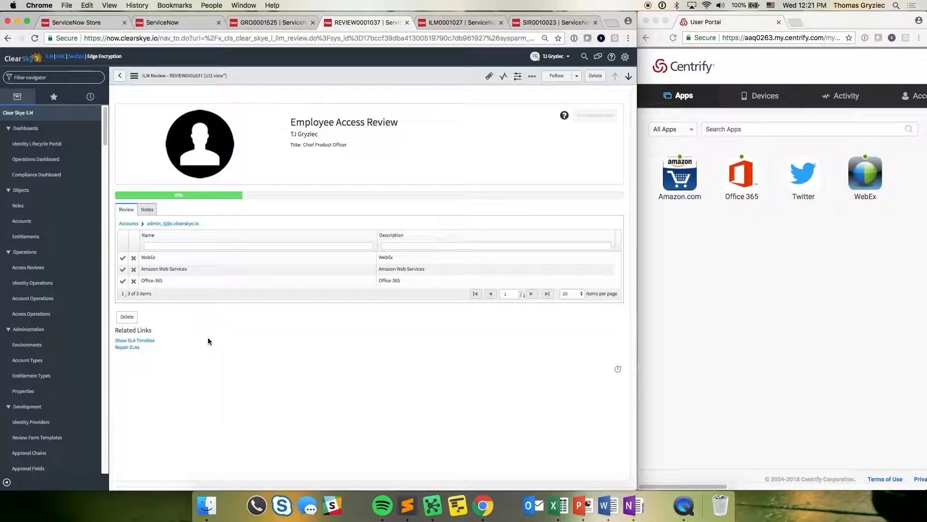
click(124, 258)
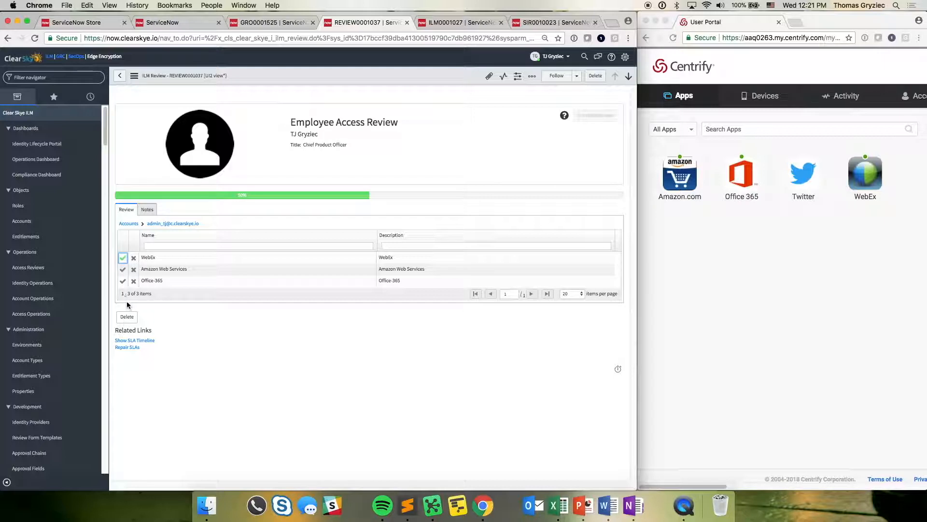
click(123, 281)
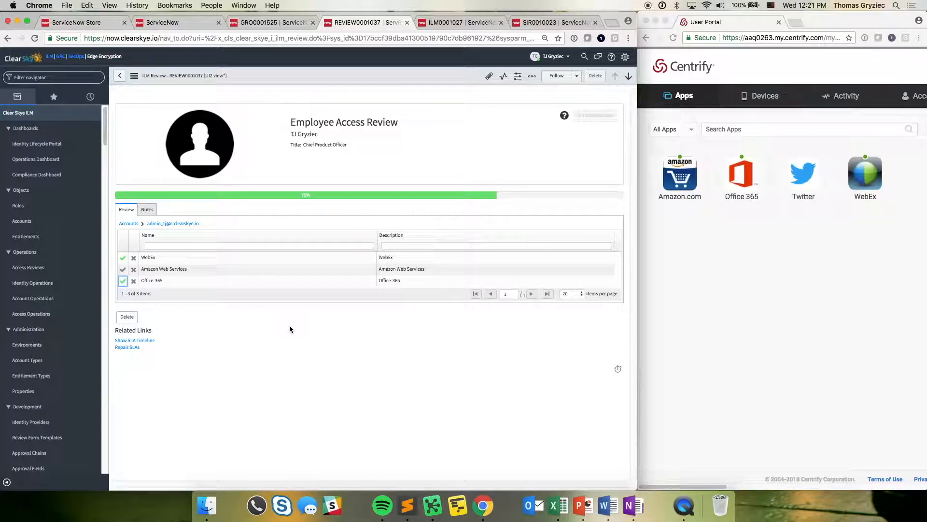
click(133, 270)
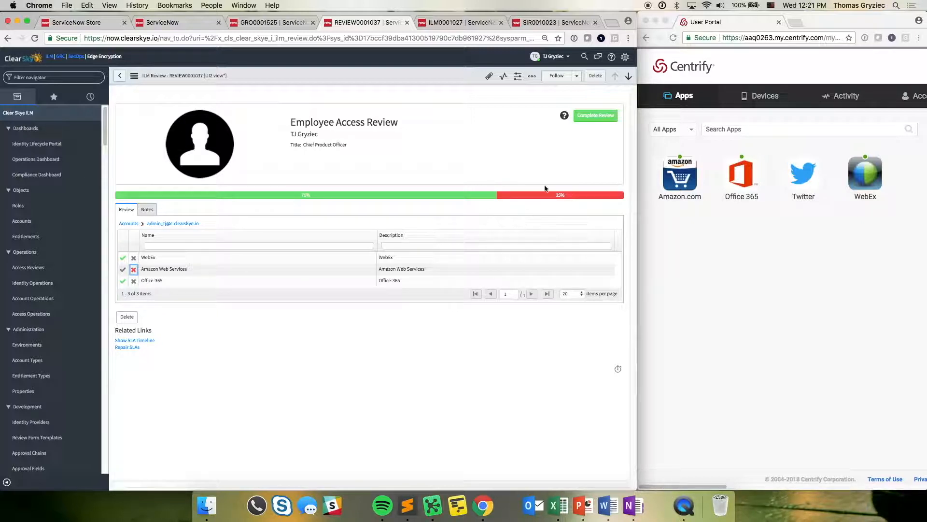
click(607, 117)
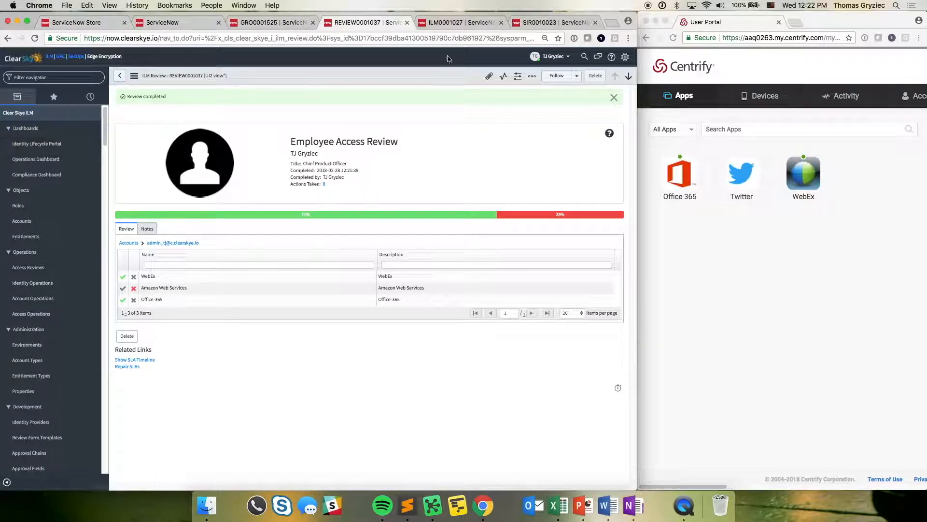
- Switch to security incident SIR0010023, dismiss the review notification and check the affected user
click(555, 22)
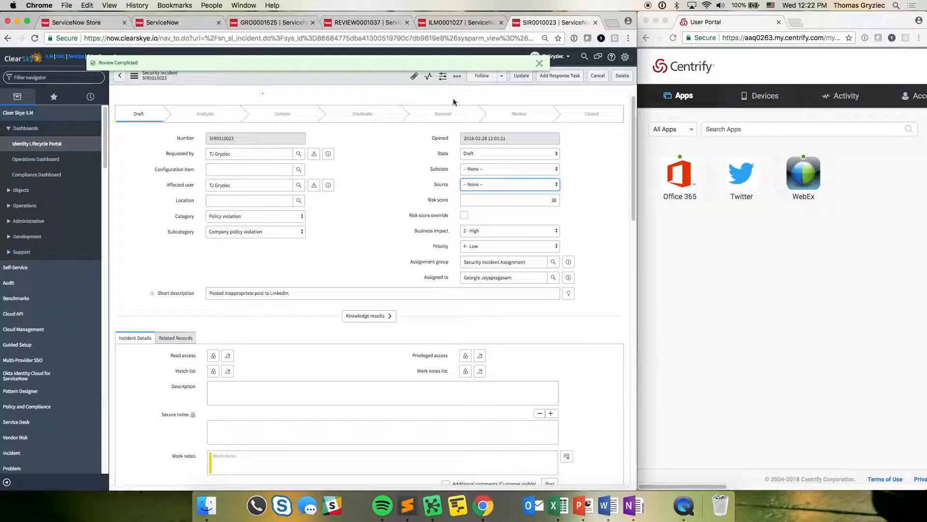
click(539, 63)
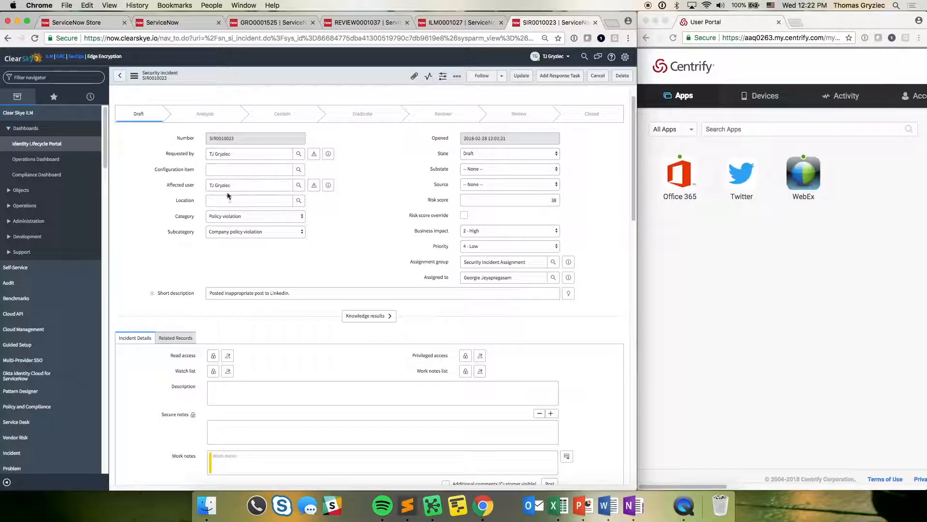
drag(252, 185, 200, 184)
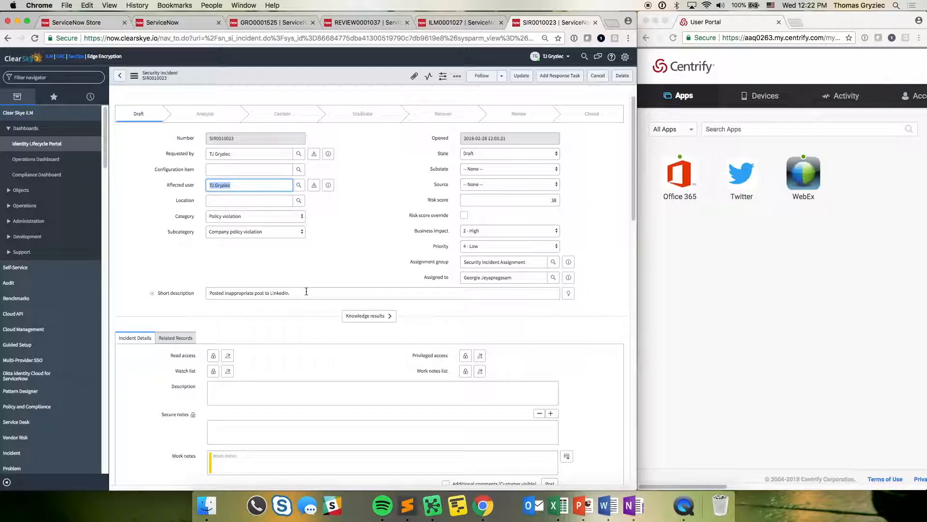
click(316, 262)
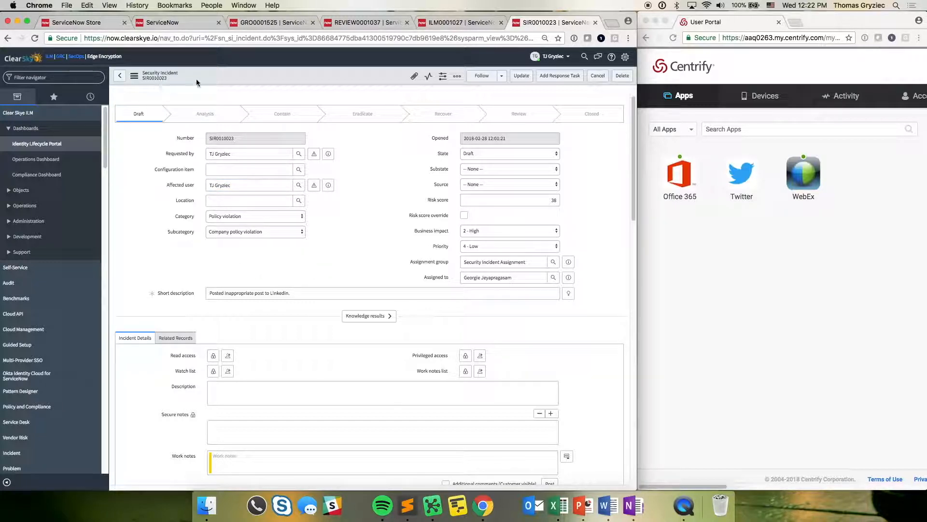
- Retrieve the affected user's accounts for the security incident and display its related accounts
drag(635, 134, 645, 285)
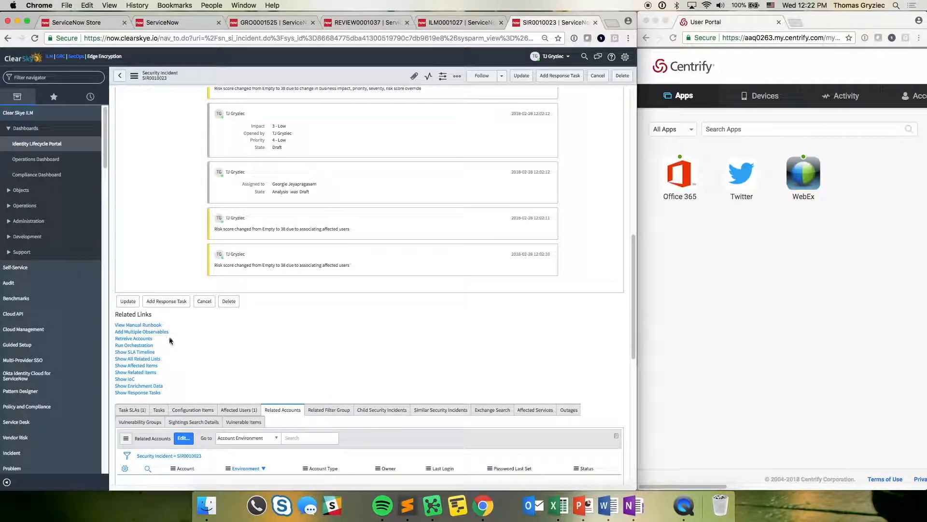
click(134, 339)
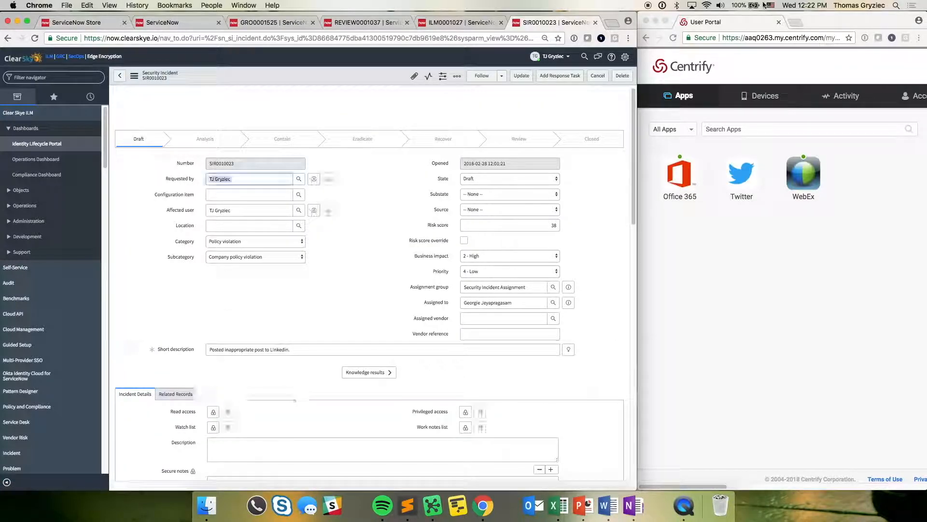
drag(634, 117, 644, 331)
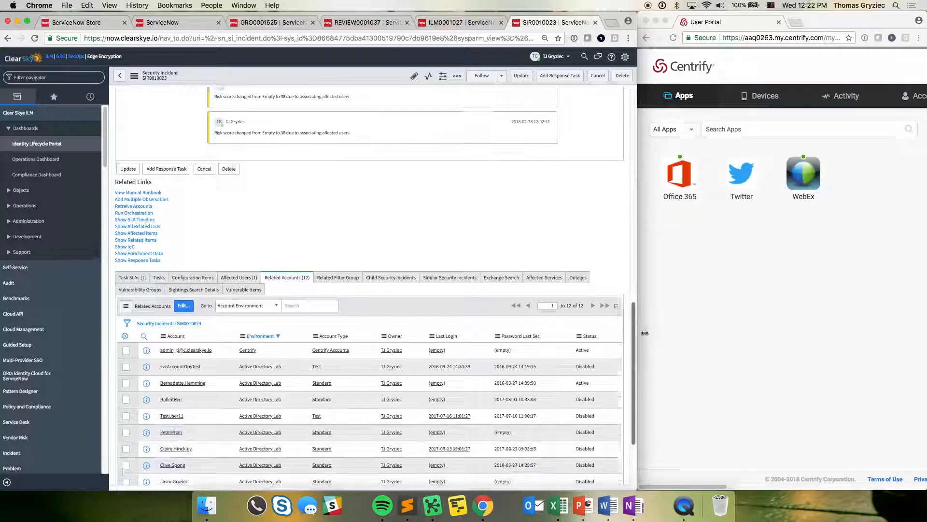
click(274, 278)
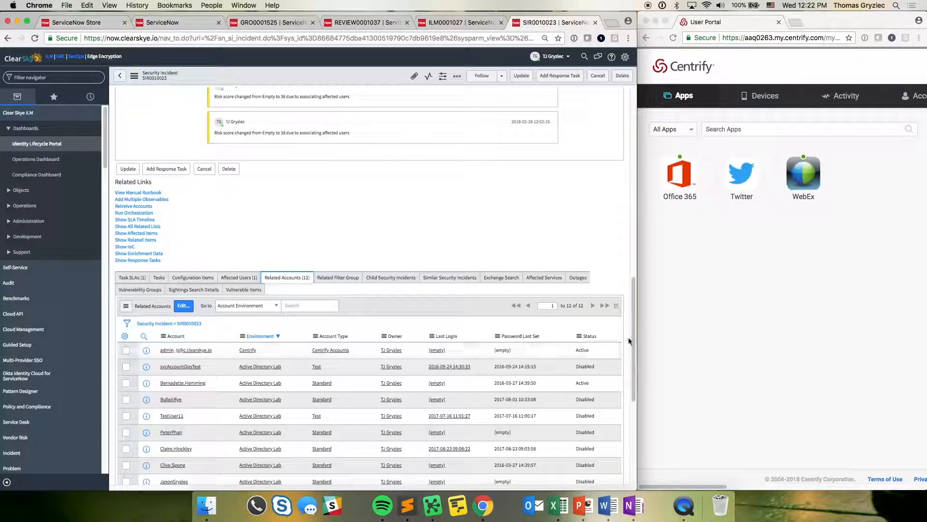
- Disable the Centrify admin account from the security incident's related accounts
drag(633, 348, 633, 394)
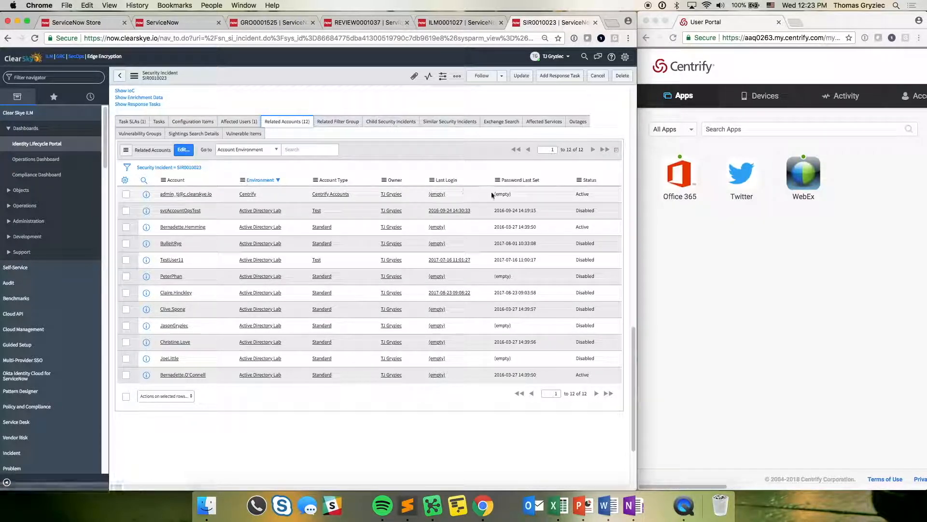
click(126, 194)
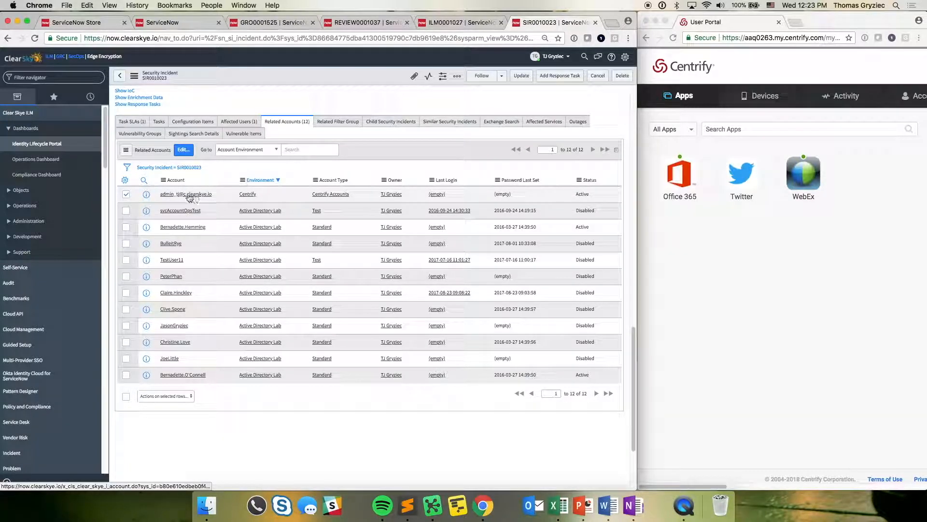
click(126, 195)
click(126, 194)
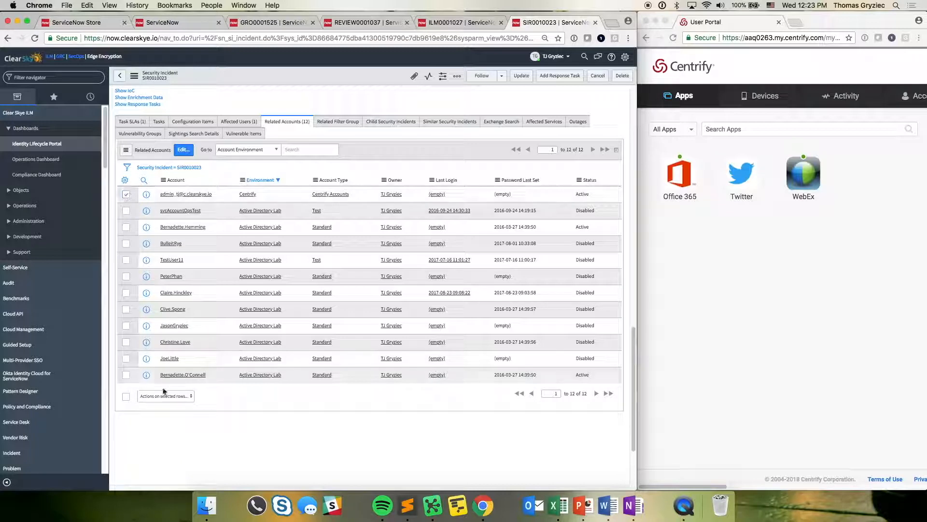
click(169, 396)
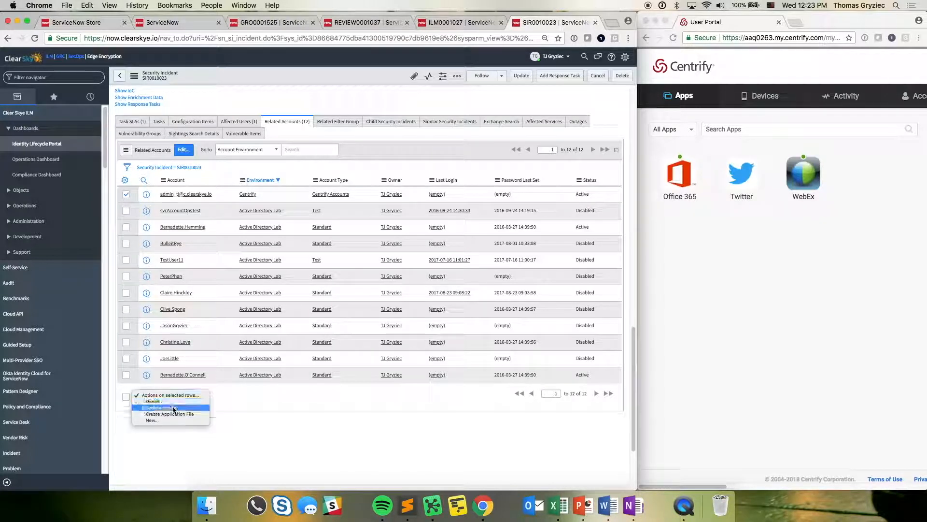
click(173, 408)
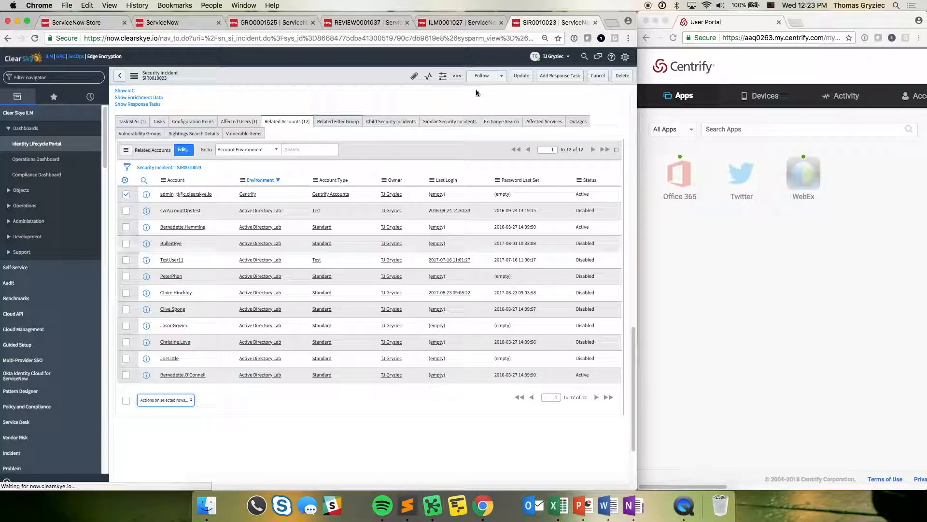
- Reload the Centrify user portal to check the account's access, and return to the security incident
click(763, 227)
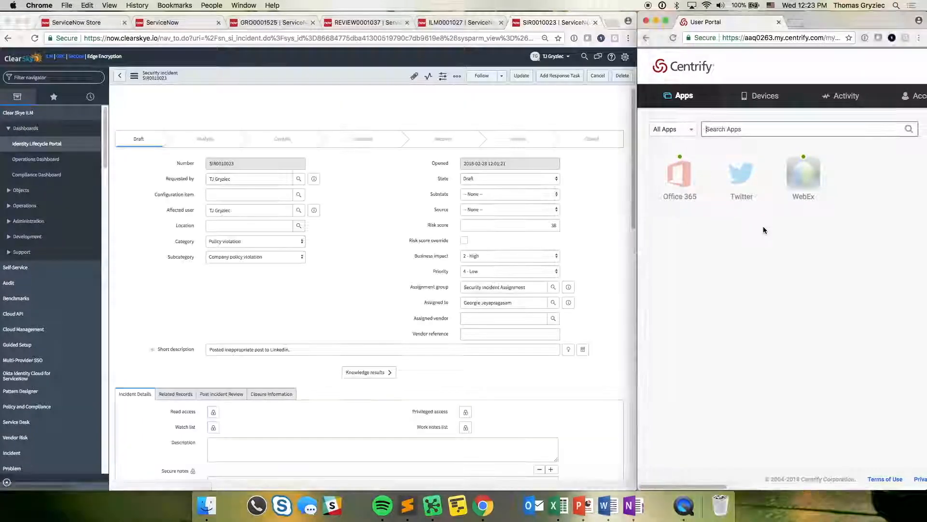
click(672, 38)
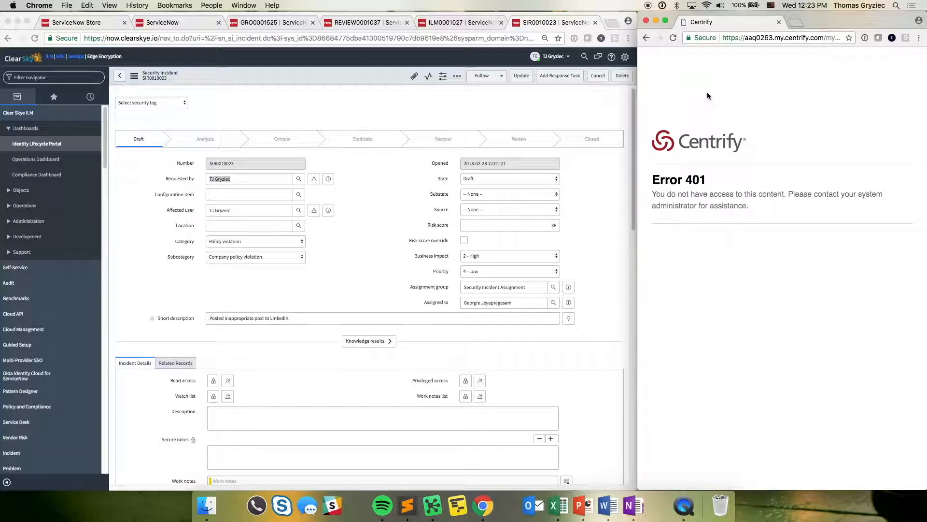
click(635, 110)
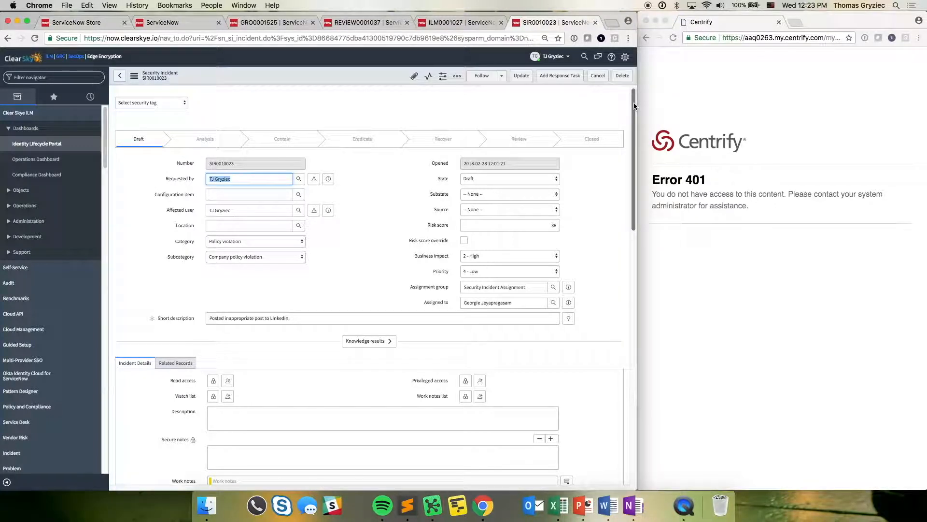